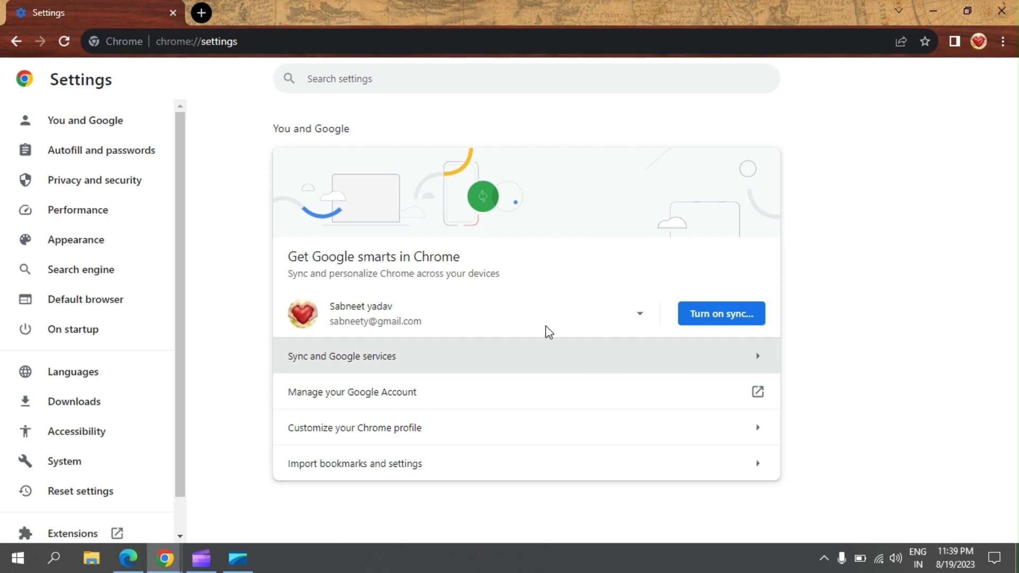
Review the Security page under Privacy and security, from Safe Browsing through the advanced options, and return to the privacy overview
click(84, 183)
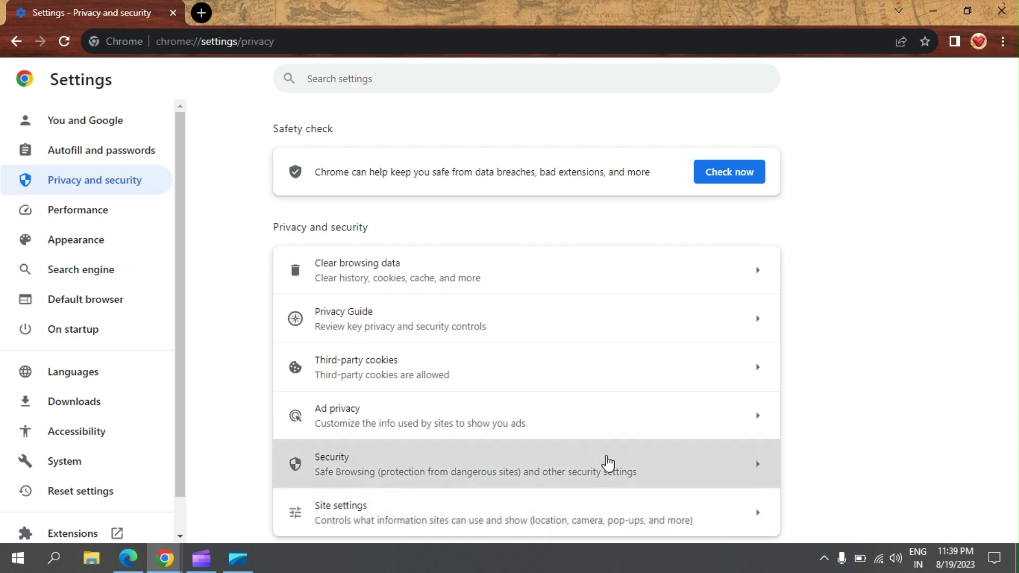
click(608, 463)
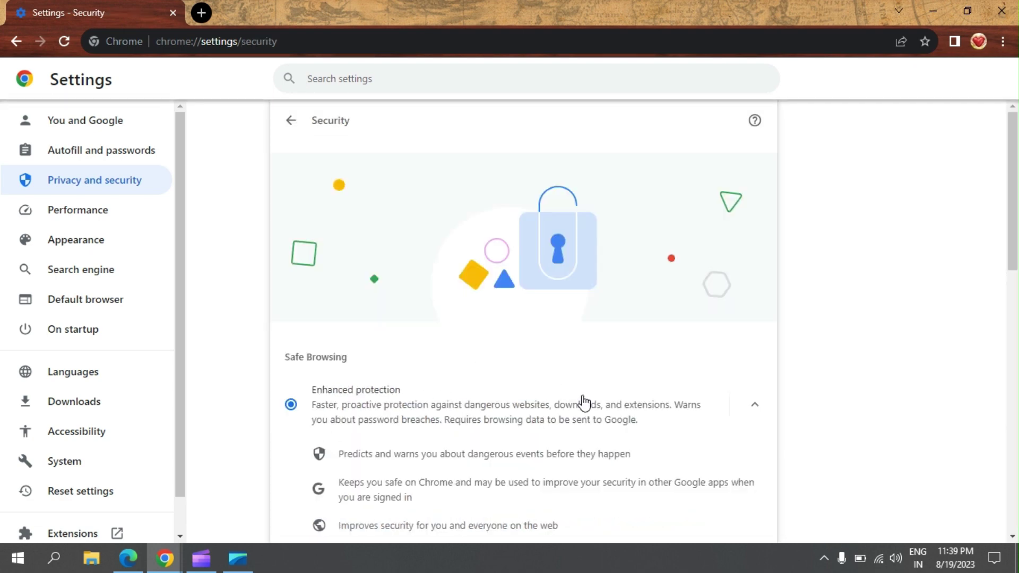
scroll(584, 404, down, 10)
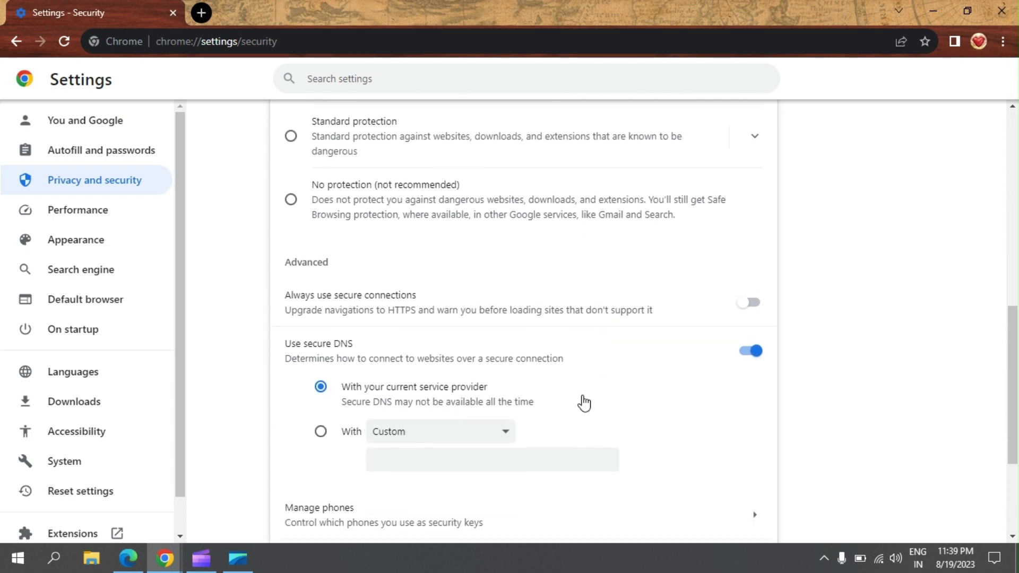
scroll(585, 403, down, 4)
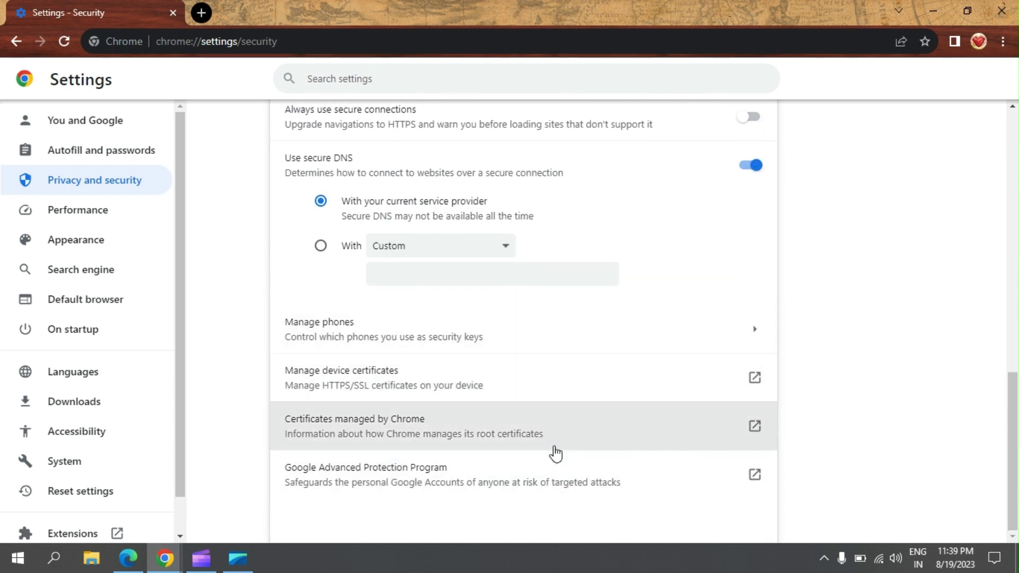
scroll(516, 269, up, 10)
scroll(519, 270, up, 2)
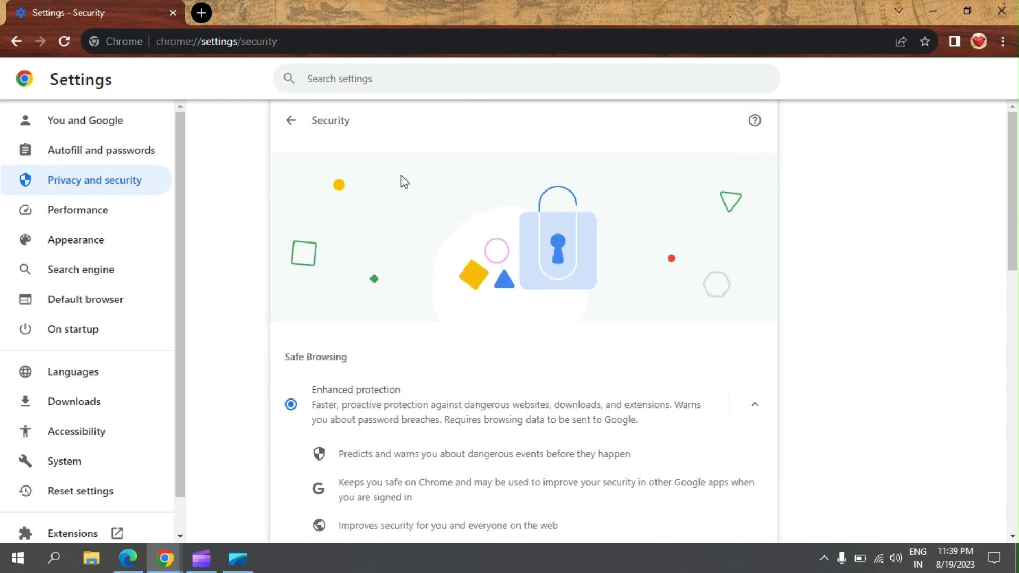
click(291, 121)
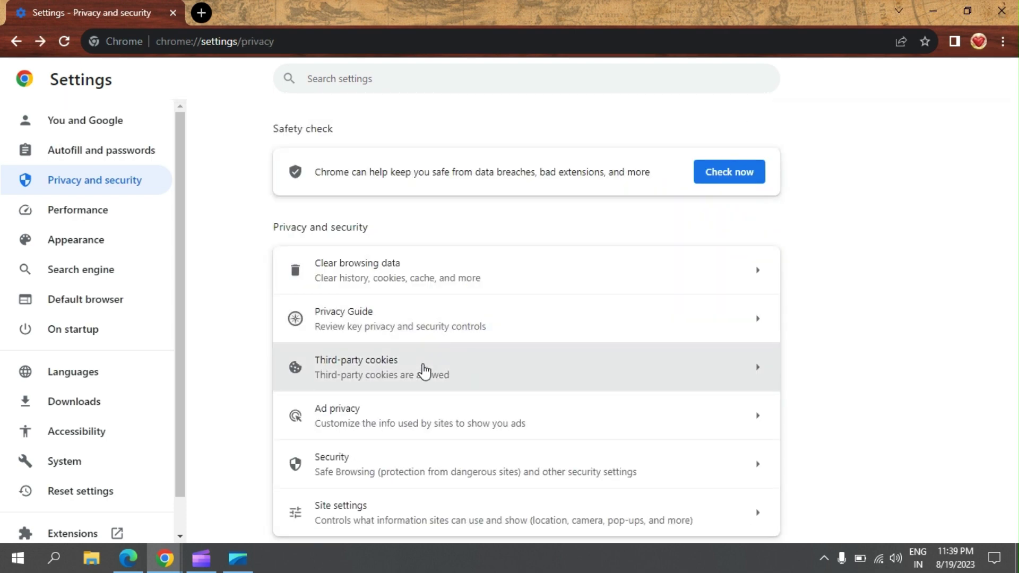
Try blocking third-party cookies in Incognito mode, restore the option that allows third-party cookies, and return to the privacy overview
click(425, 370)
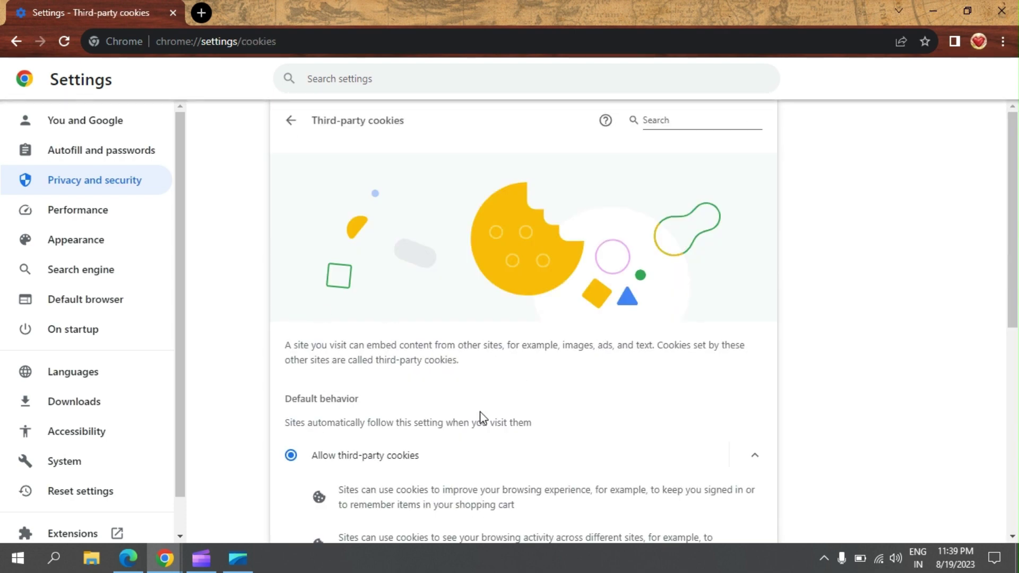
scroll(477, 401, down, 4)
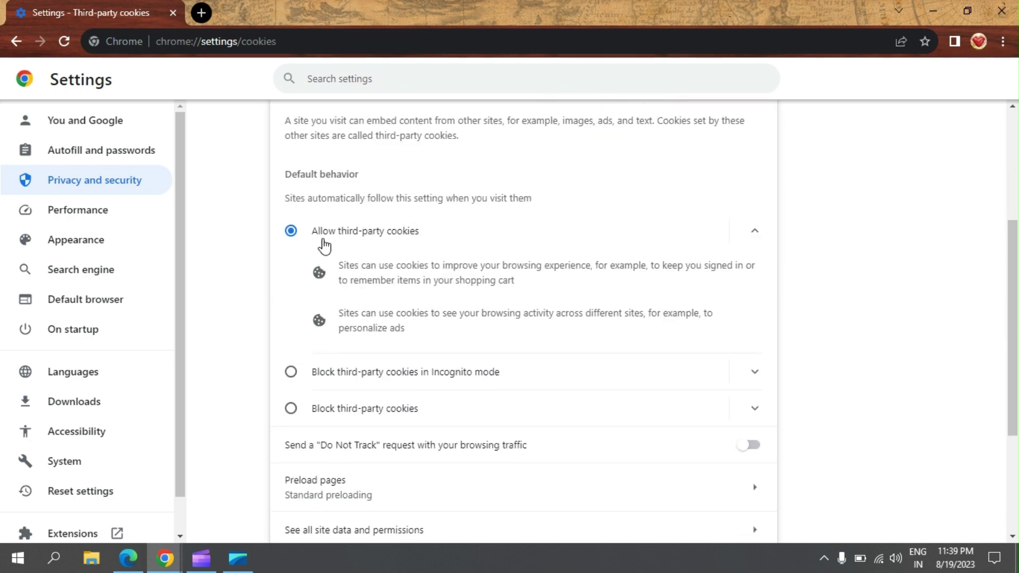
drag(289, 264, 460, 389)
click(460, 389)
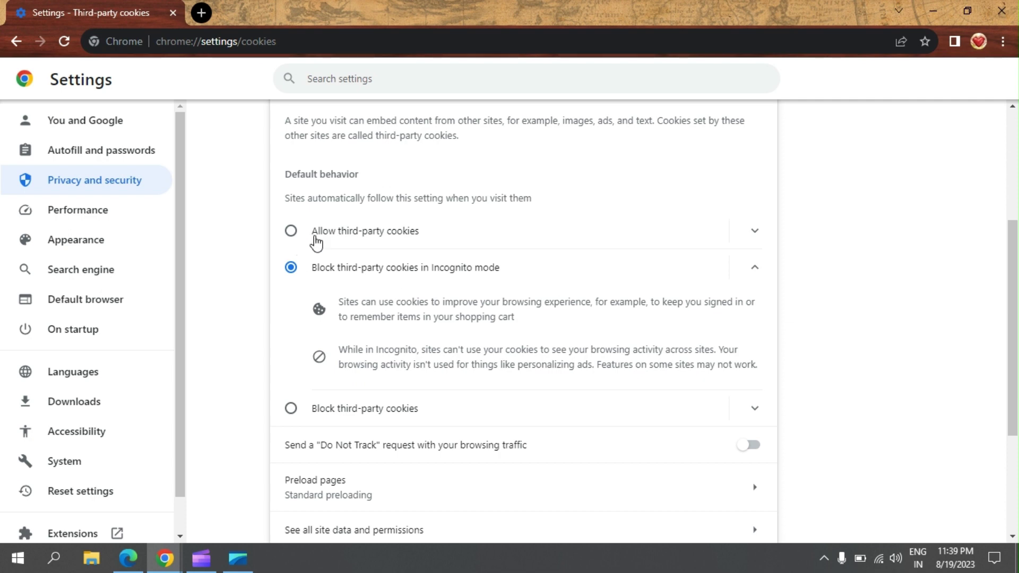
click(355, 243)
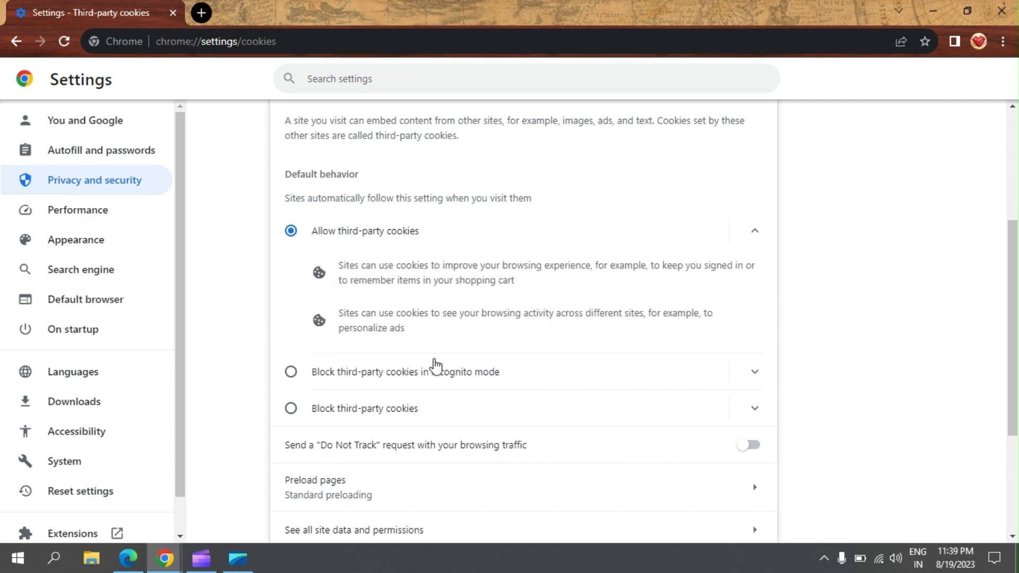
scroll(445, 378, down, 3)
scroll(445, 379, down, 1)
scroll(445, 378, up, 8)
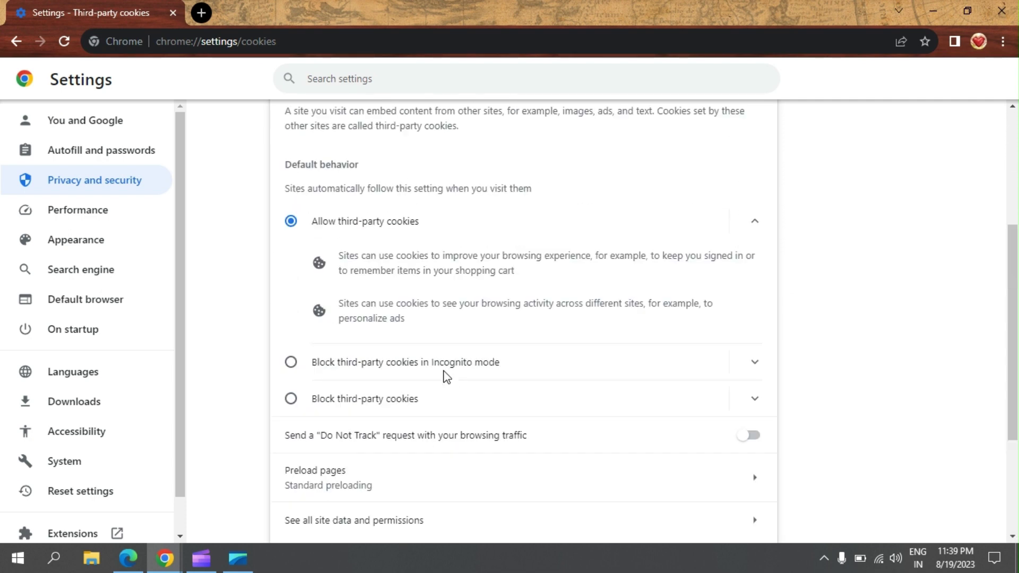
click(289, 119)
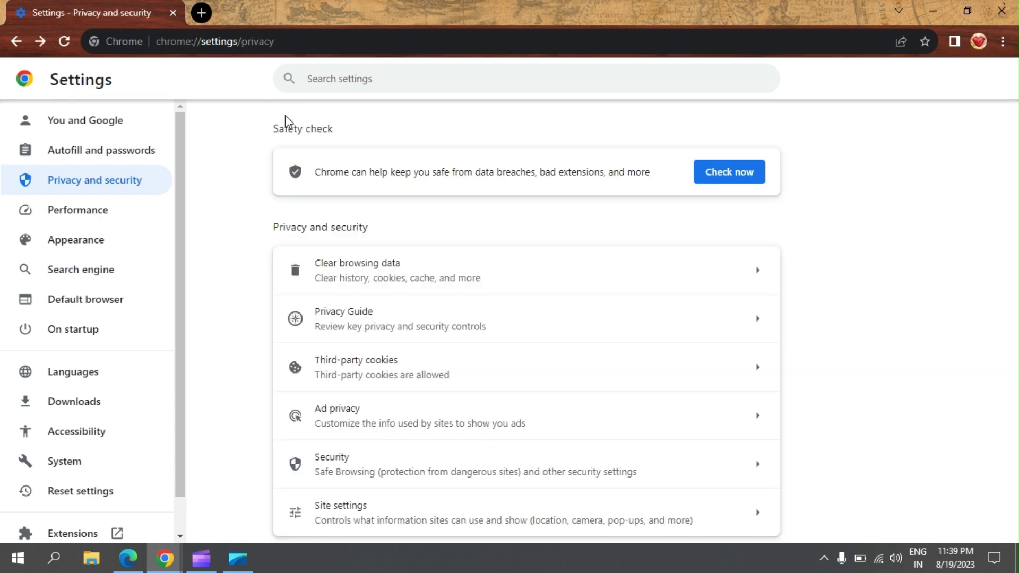
Complete the Privacy Guide with "Make searches and browsing better" turned on and Enhanced protection left selected
click(498, 298)
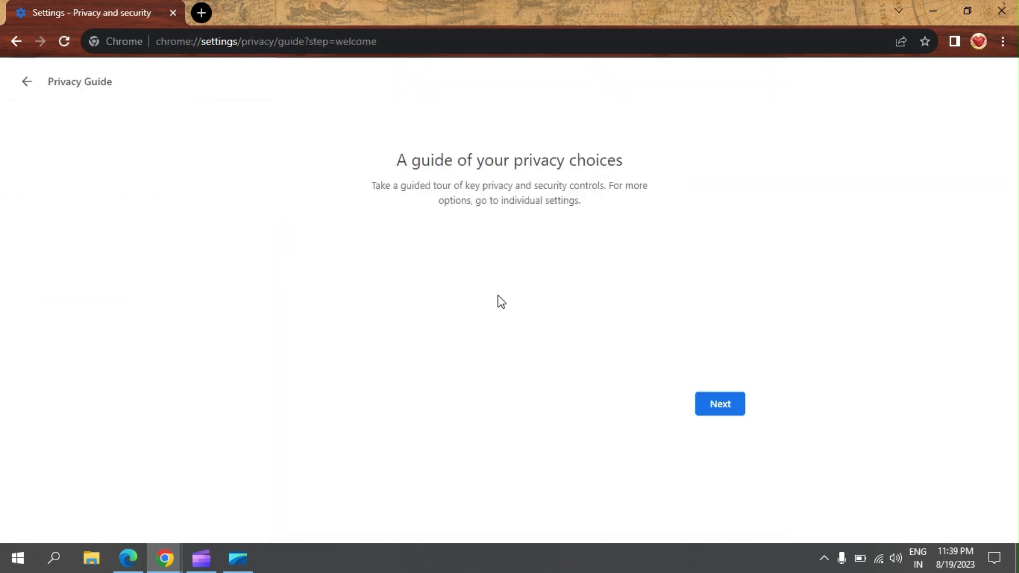
click(717, 408)
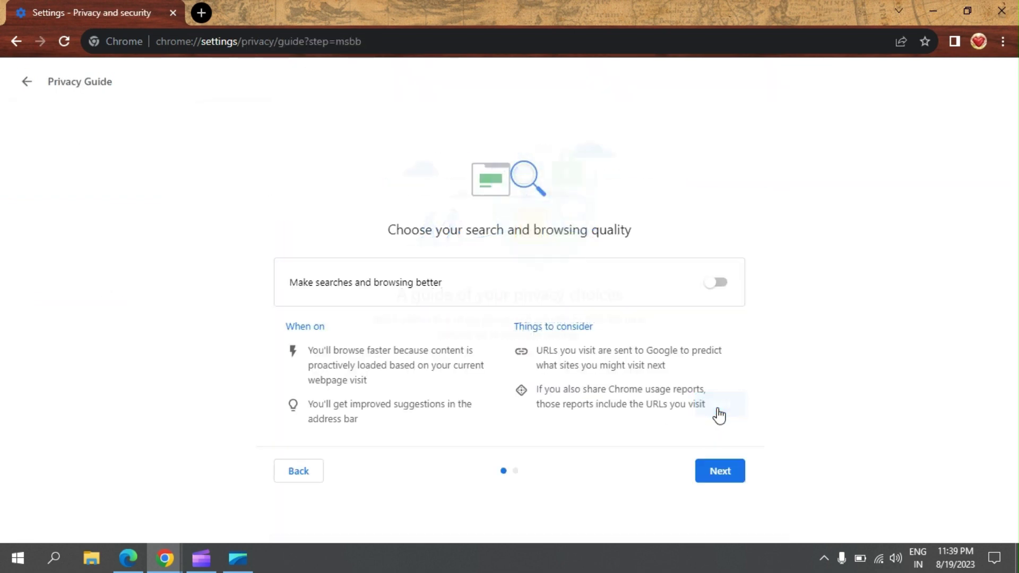
click(722, 292)
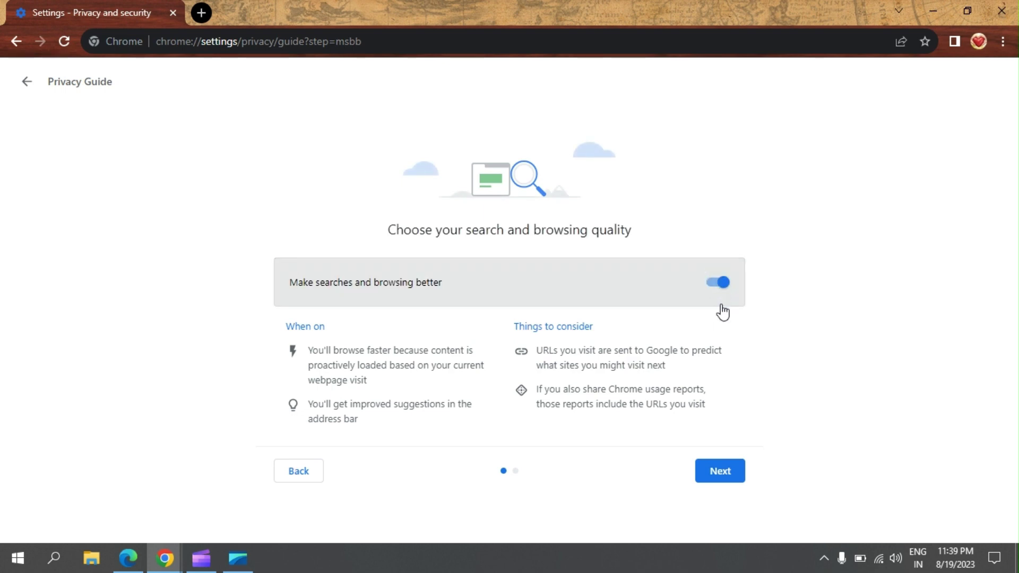
click(718, 479)
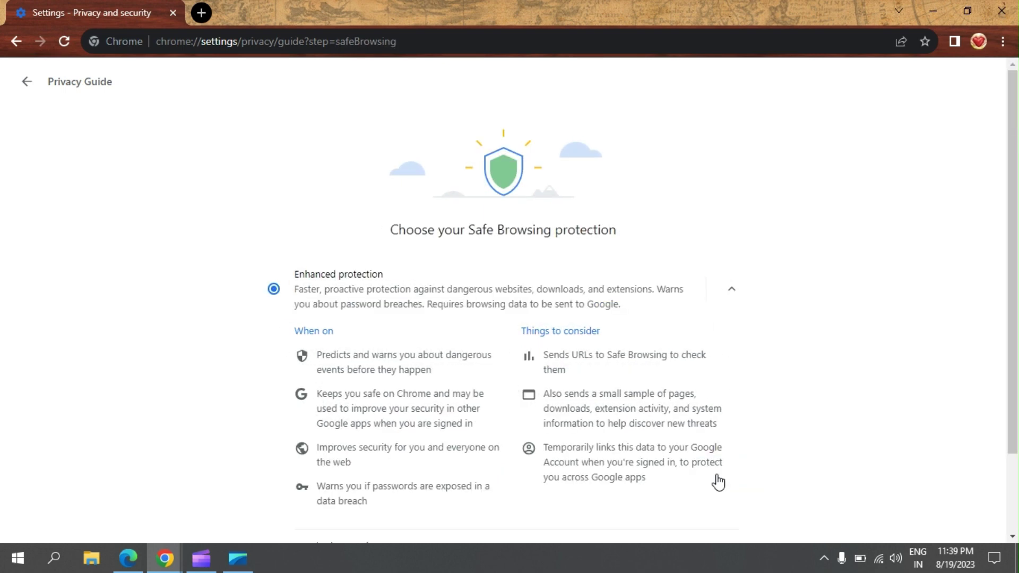
scroll(718, 482, down, 2)
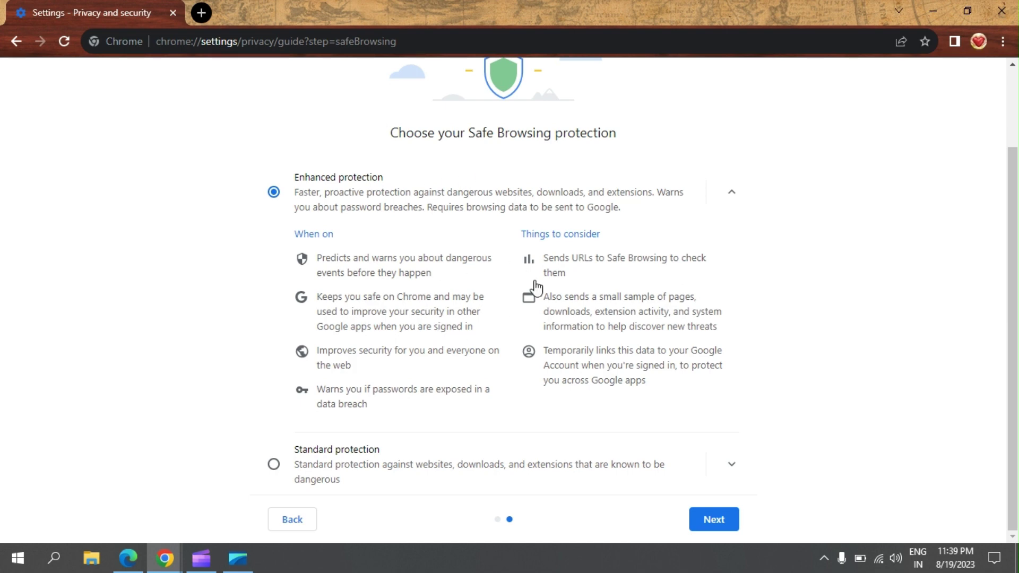
click(713, 520)
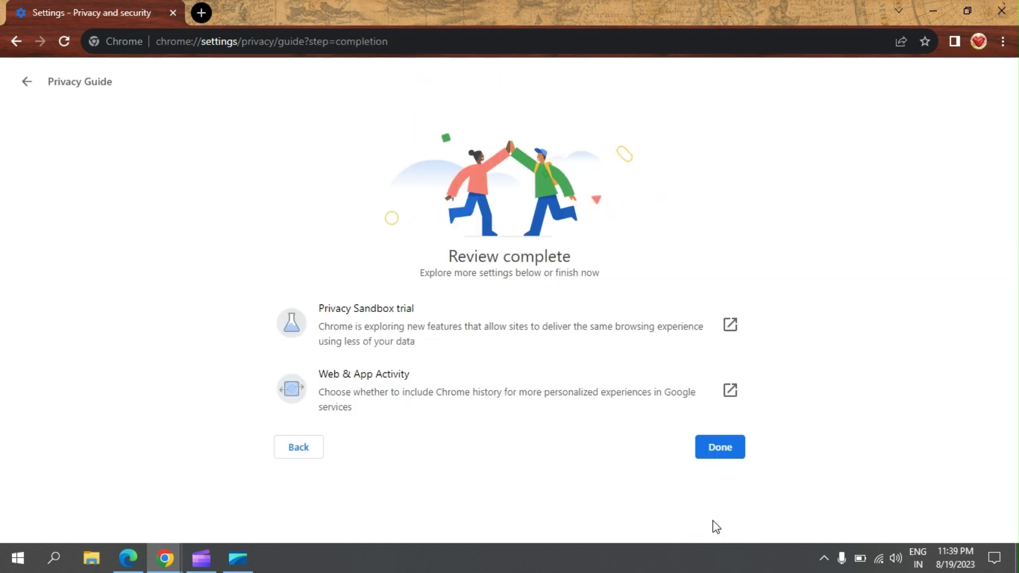
click(722, 449)
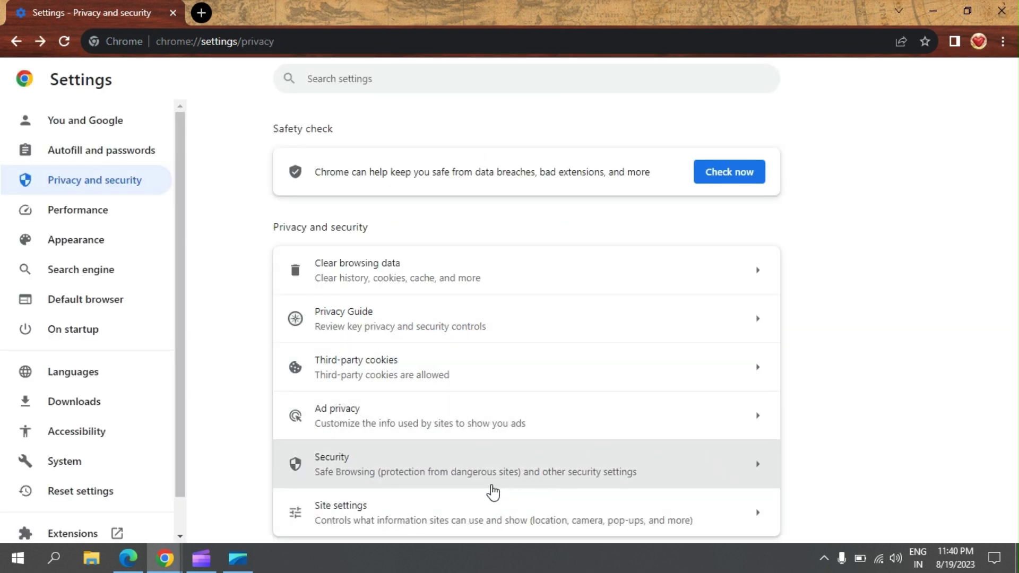
Review the permissions and content options in Site settings, including the additional content settings, and return to the privacy overview
click(457, 520)
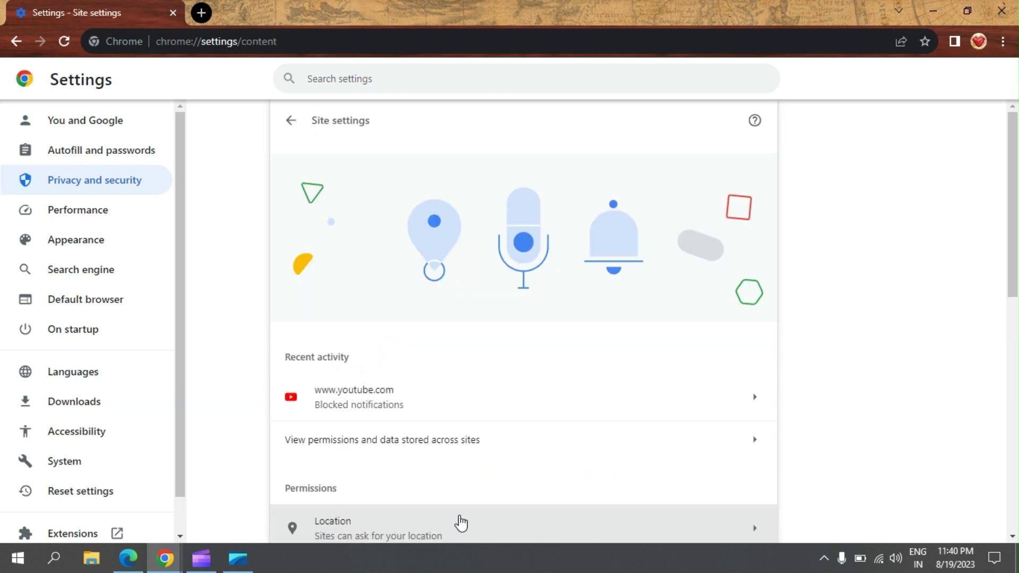
scroll(499, 413, down, 2)
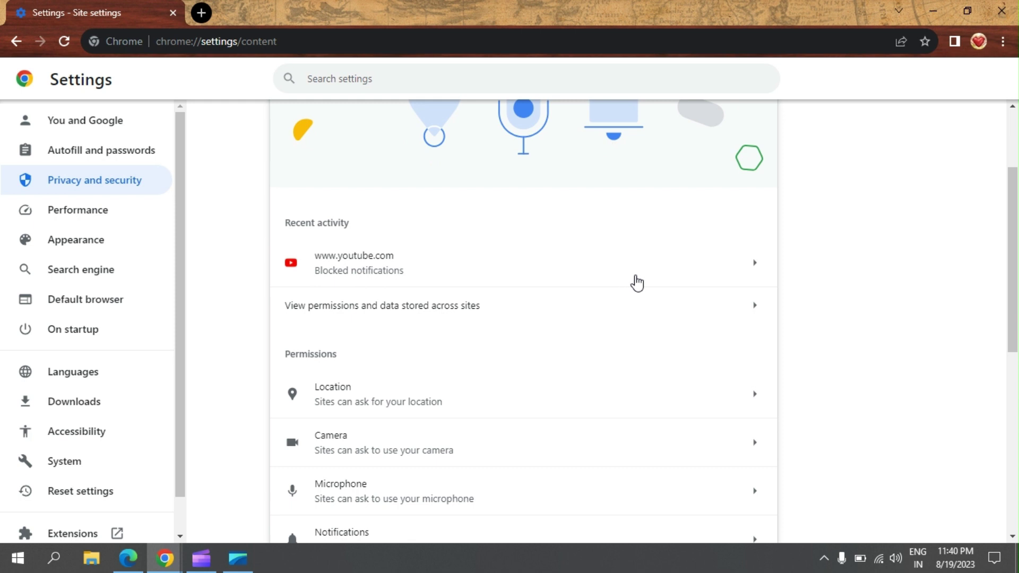
scroll(429, 372, down, 4)
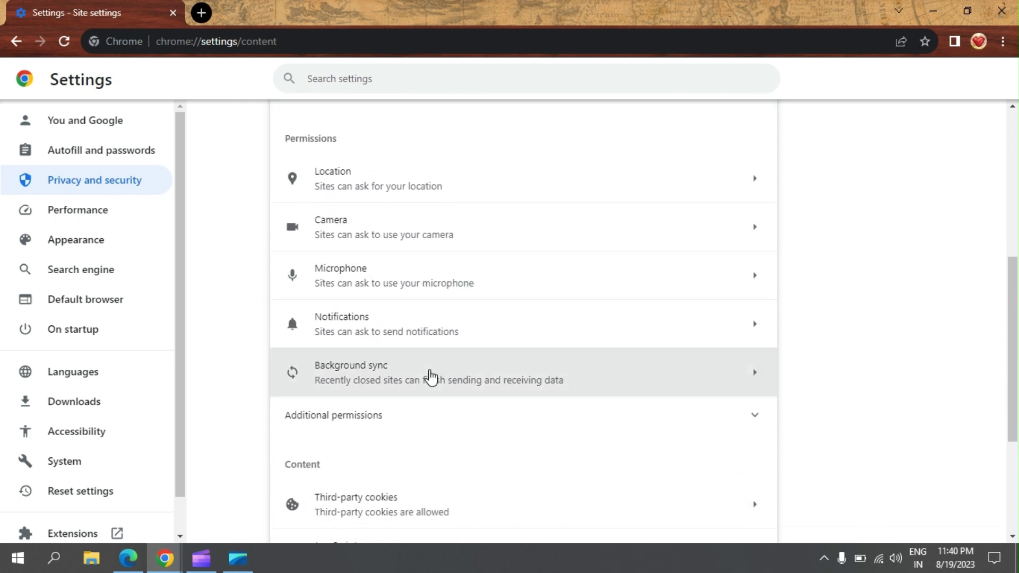
scroll(369, 494, down, 4)
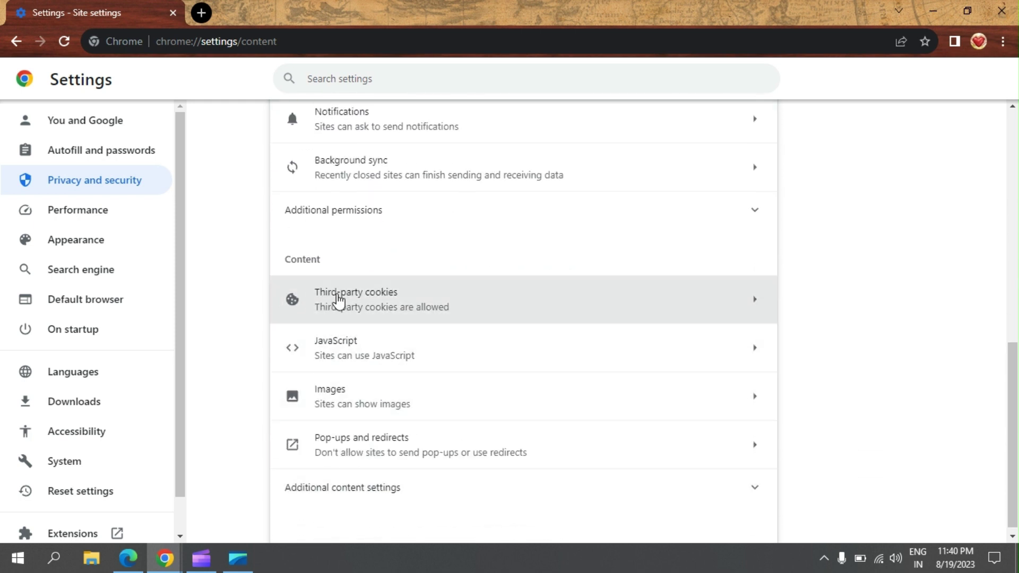
scroll(488, 309, down, 1)
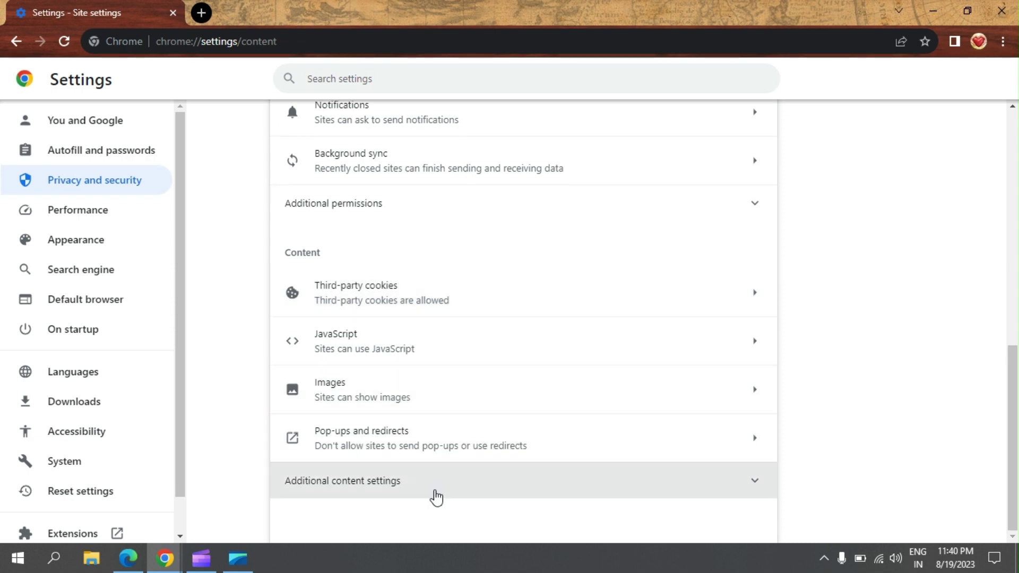
click(557, 480)
scroll(557, 475, down, 8)
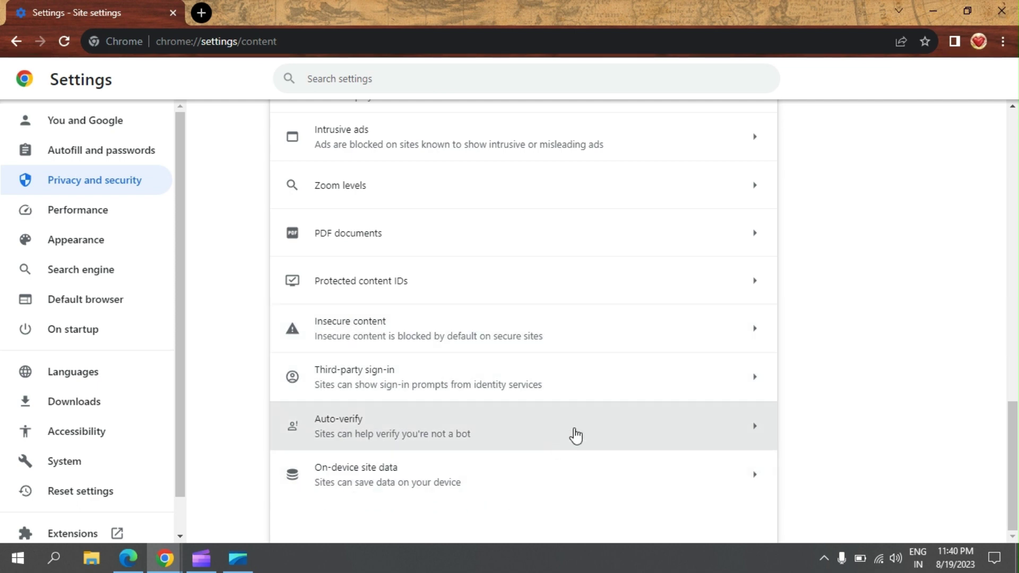
scroll(591, 403, up, 20)
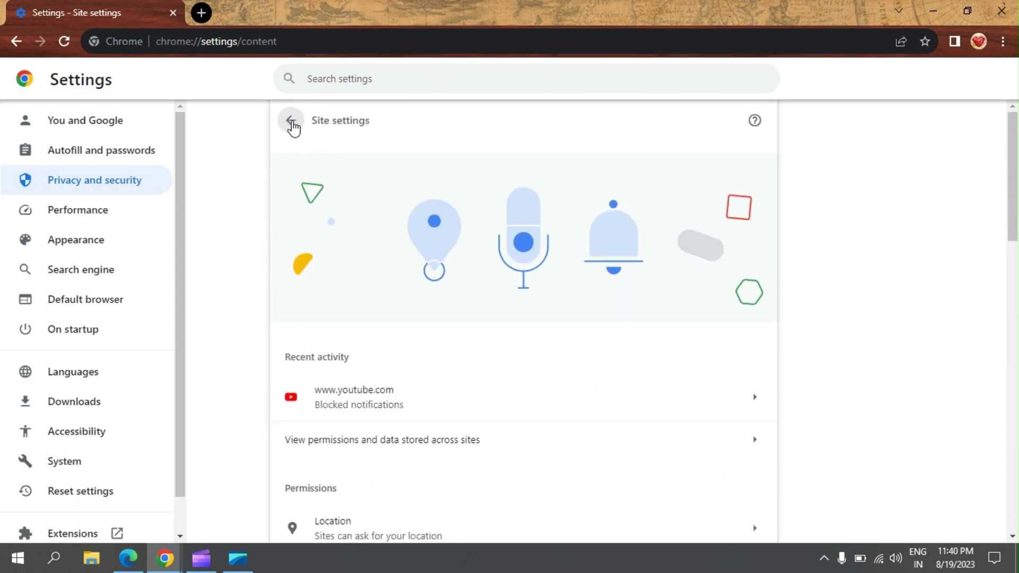
click(277, 122)
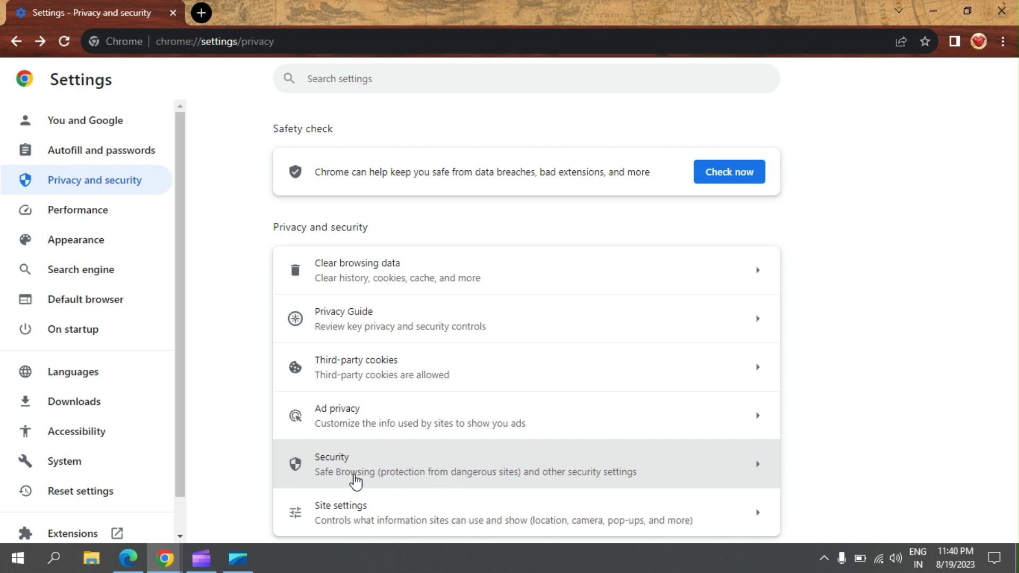
Open the management of device HTTPS/SSL certificates from the advanced Security settings
click(354, 480)
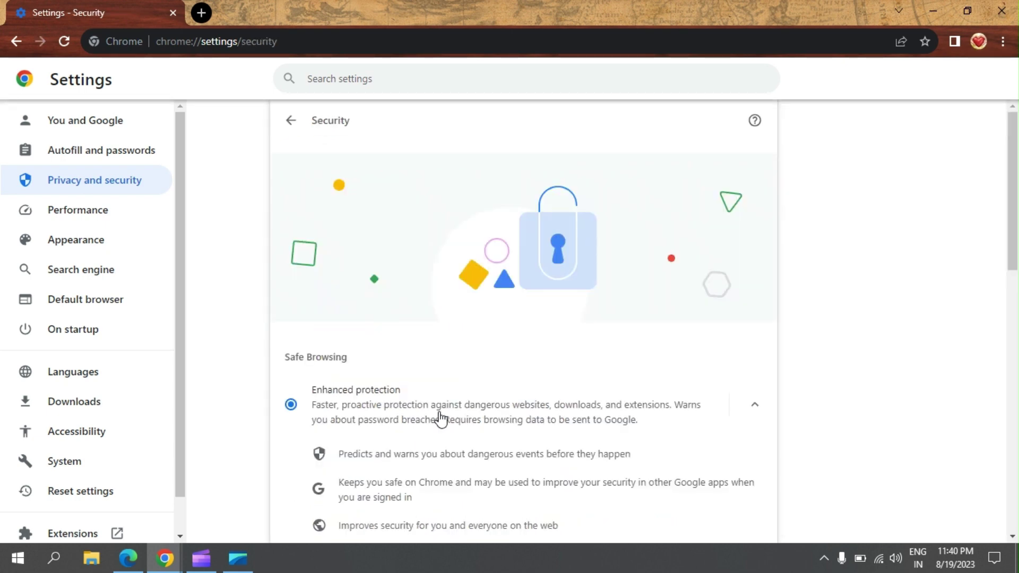
scroll(439, 417, down, 8)
scroll(440, 419, down, 5)
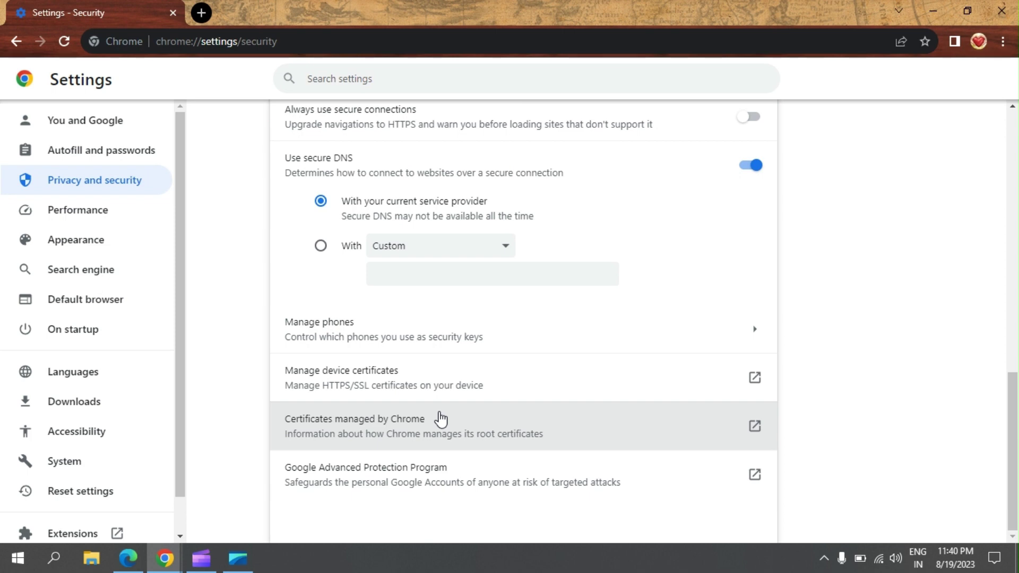
click(479, 387)
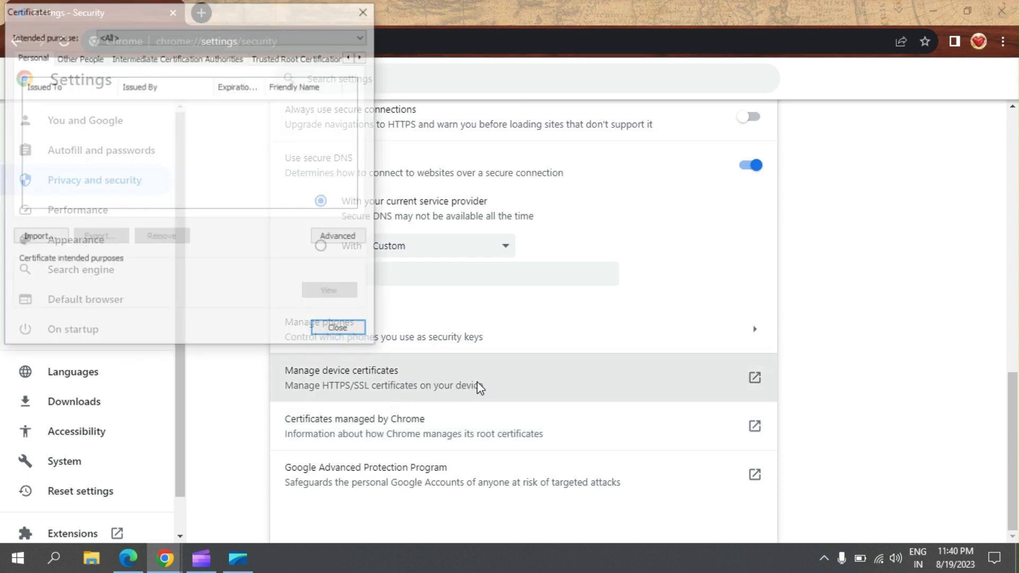
Examine the intended purpose choices and the trusted root certification authorities list, and show the trusted publishers' certificates
click(305, 60)
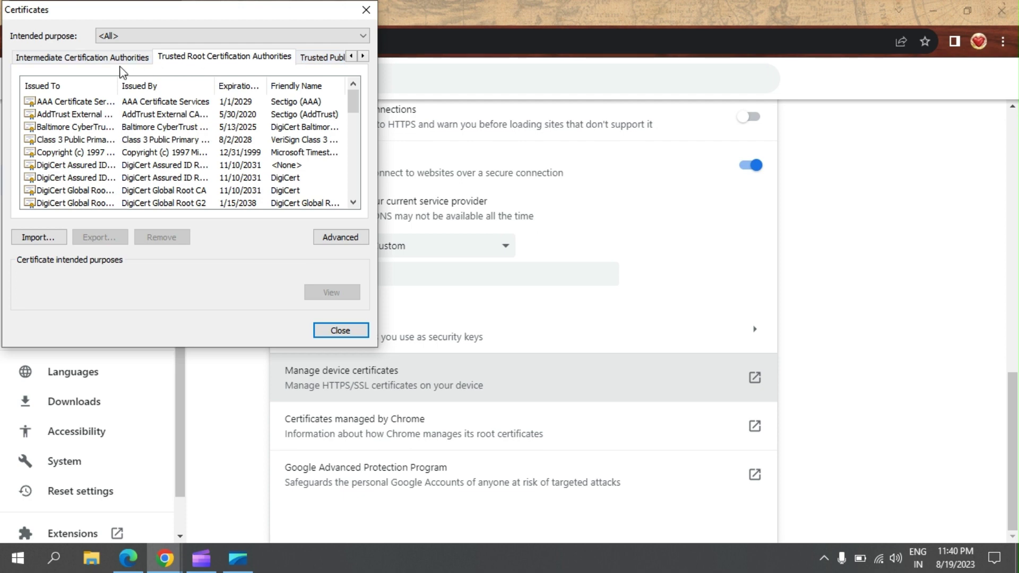
click(296, 36)
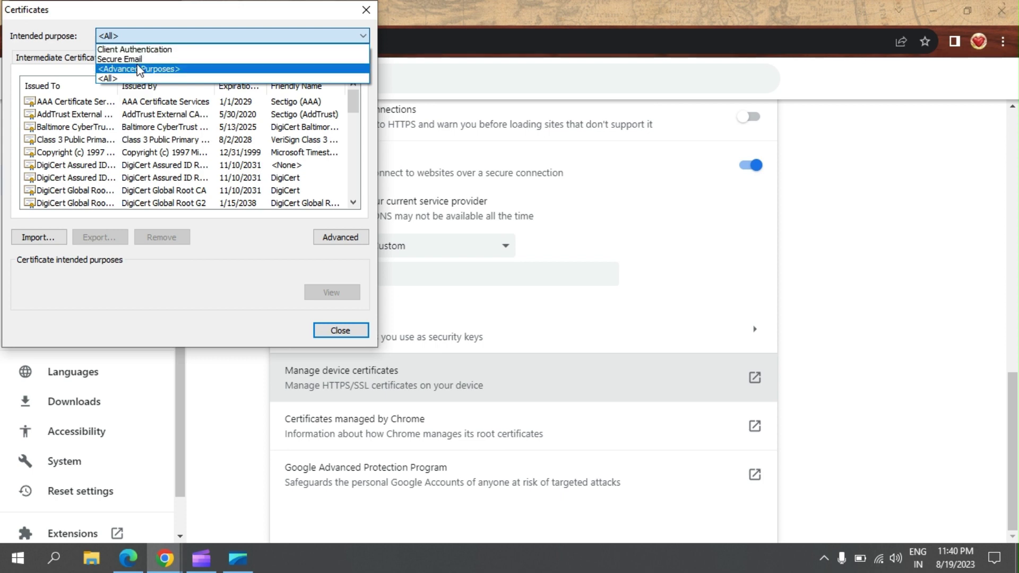
click(108, 148)
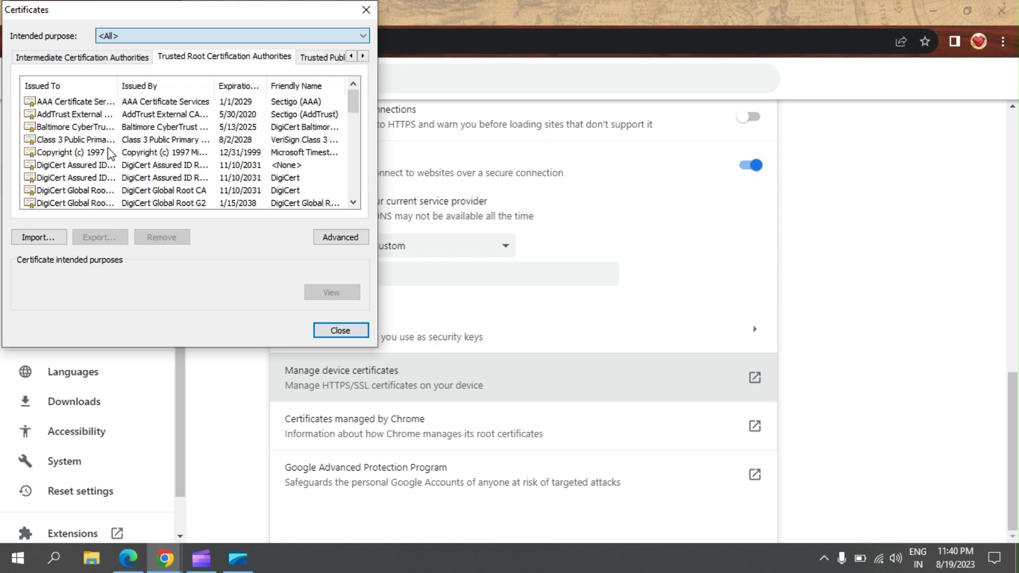
scroll(108, 148, down, 5)
scroll(108, 148, up, 4)
scroll(108, 148, down, 10)
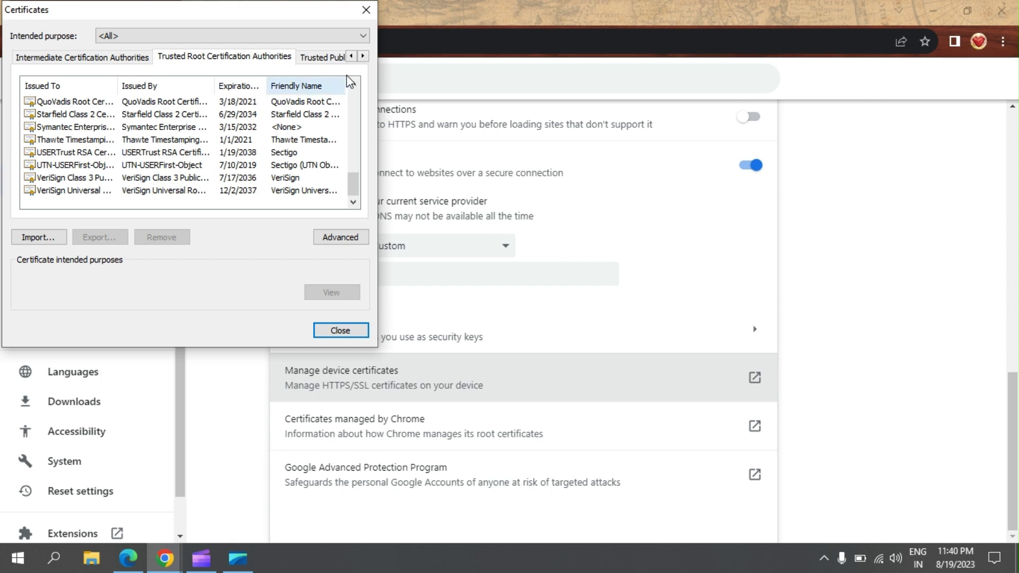
click(323, 59)
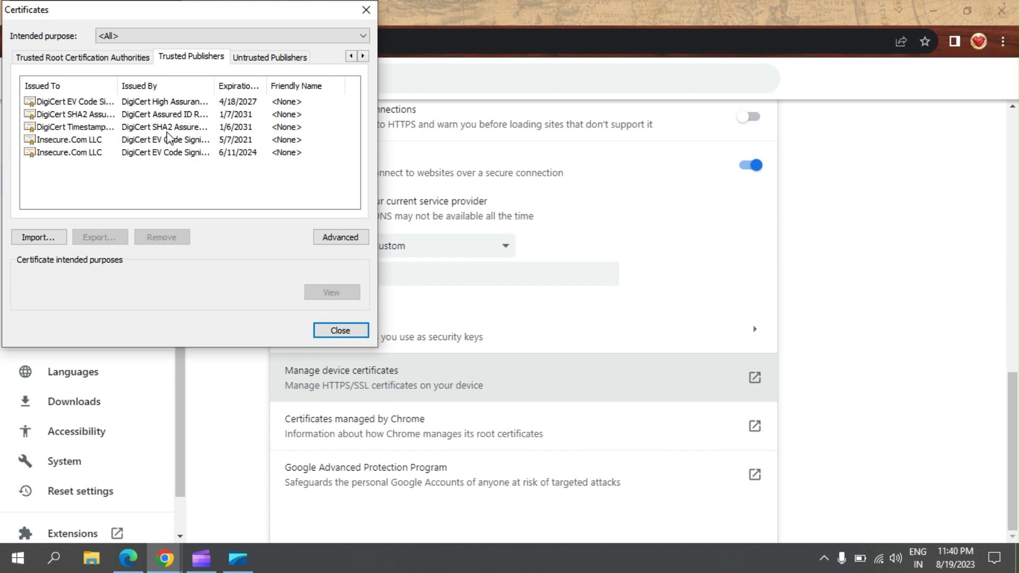
Review the advanced certificate purposes, keep DER Encoded Binary X.509 (*.cer) as the export format, and close the device certificates
click(341, 238)
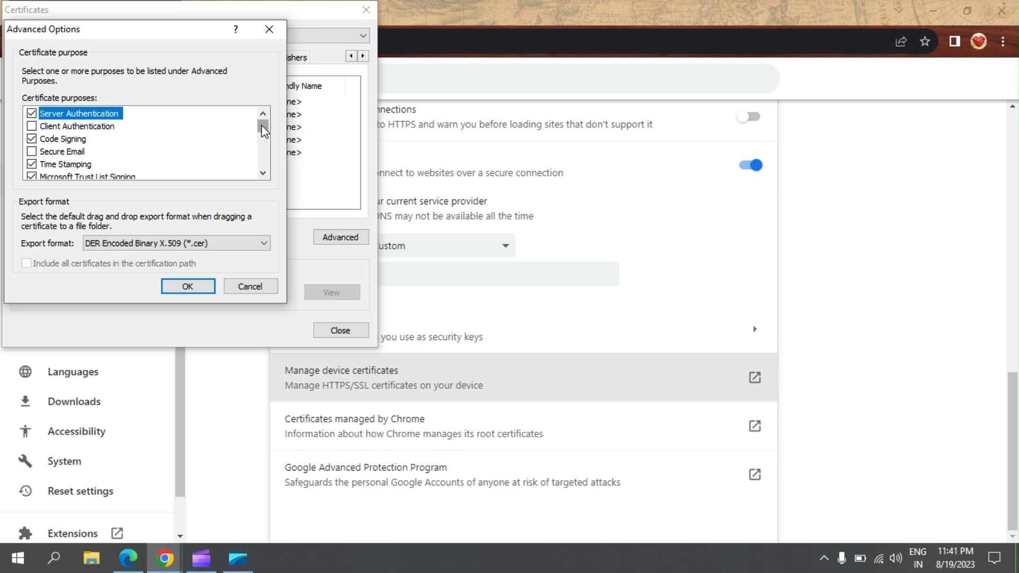
mouse_move(263, 131)
mouse_down()
mouse_move(260, 164)
mouse_move(263, 120)
mouse_up()
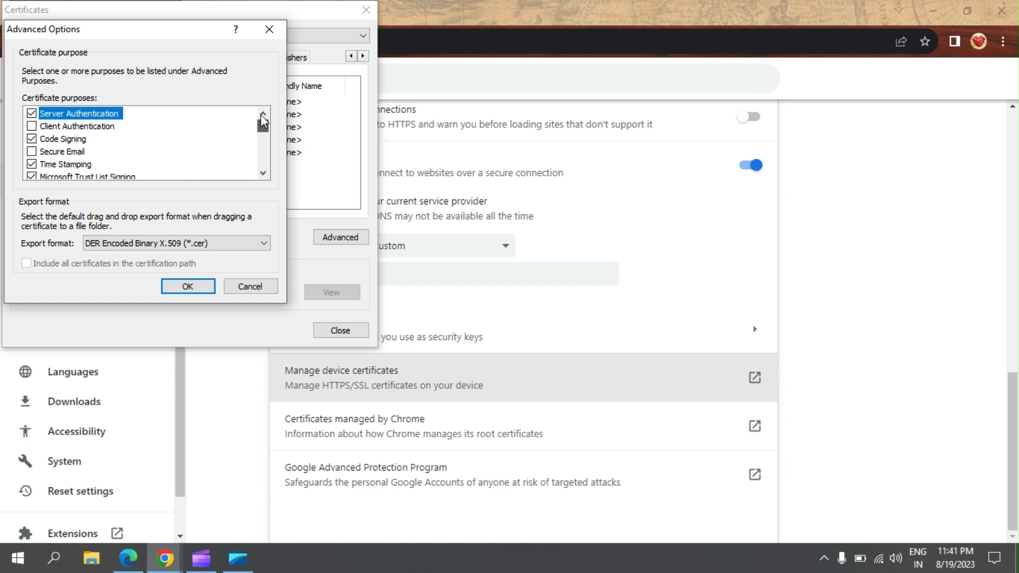
click(199, 246)
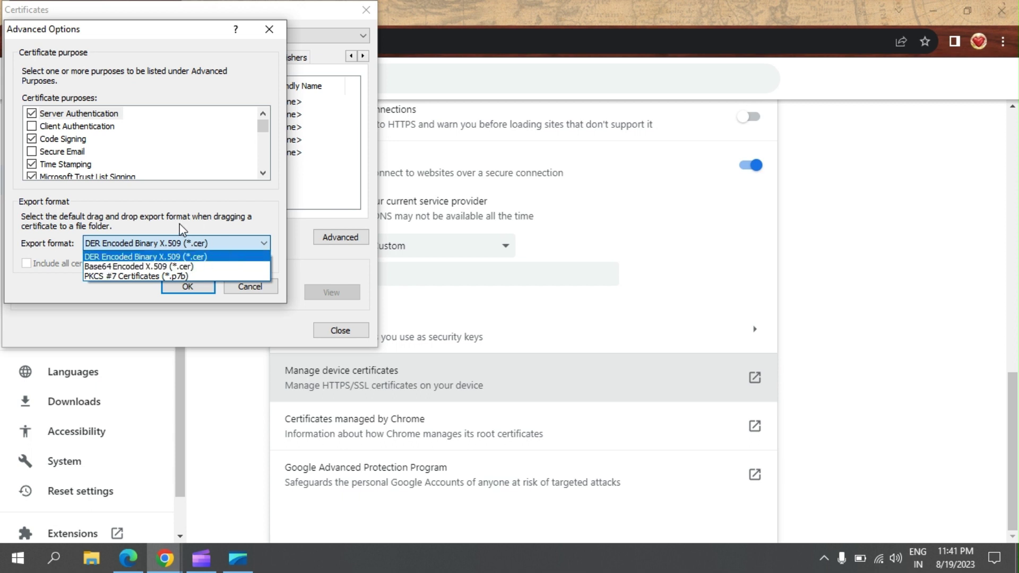
click(138, 259)
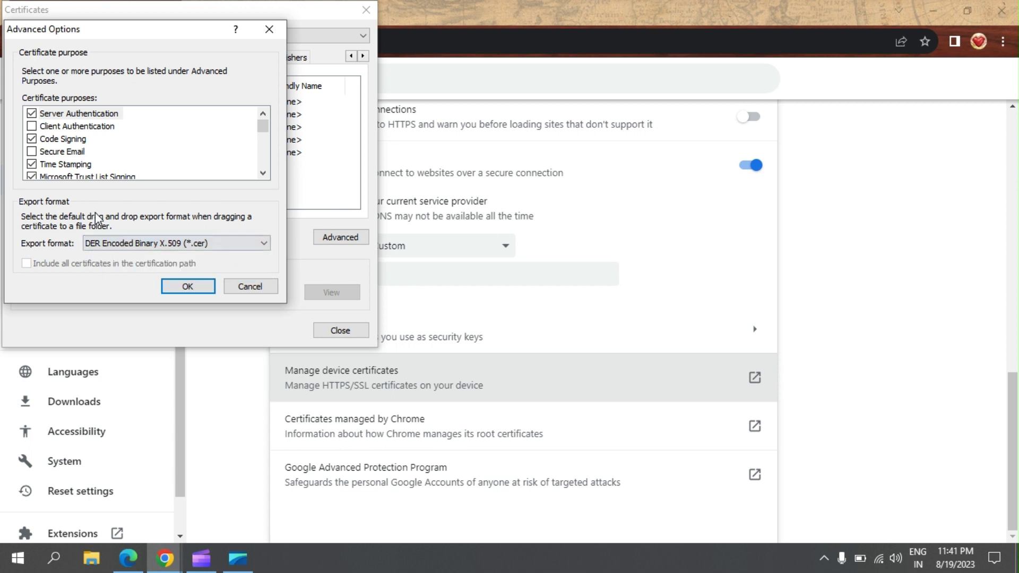
scroll(82, 146, down, 8)
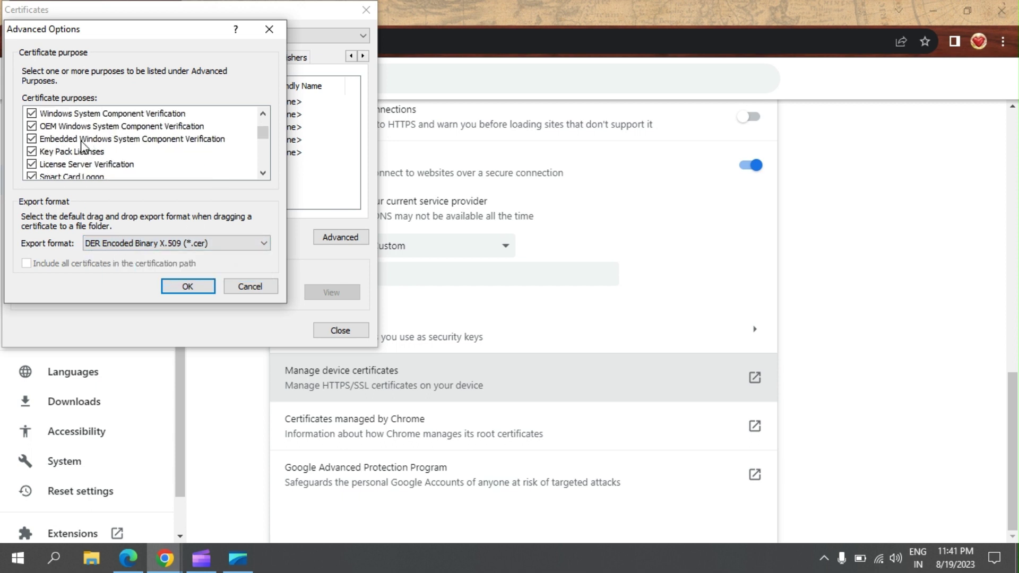
scroll(82, 146, down, 6)
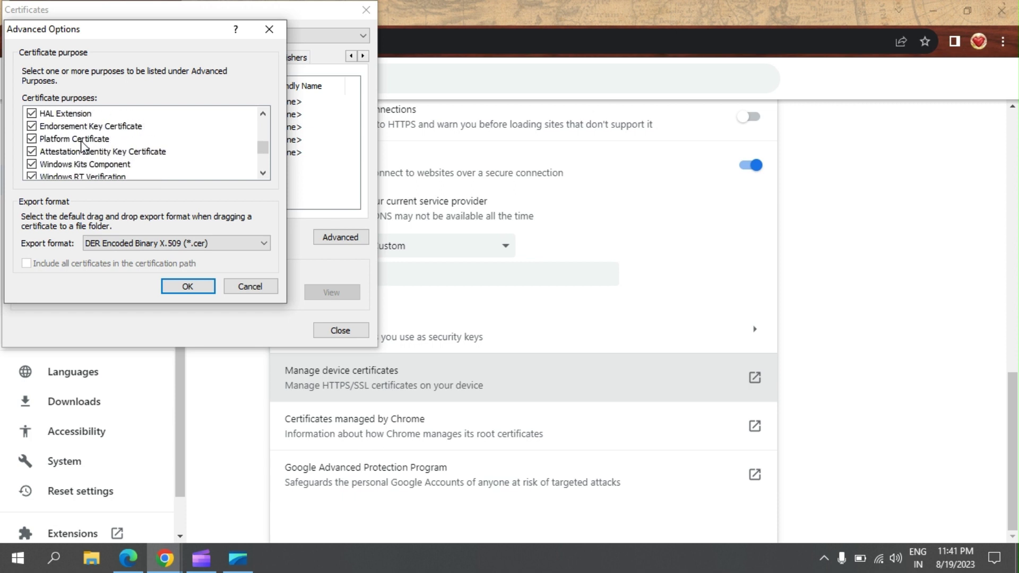
click(188, 287)
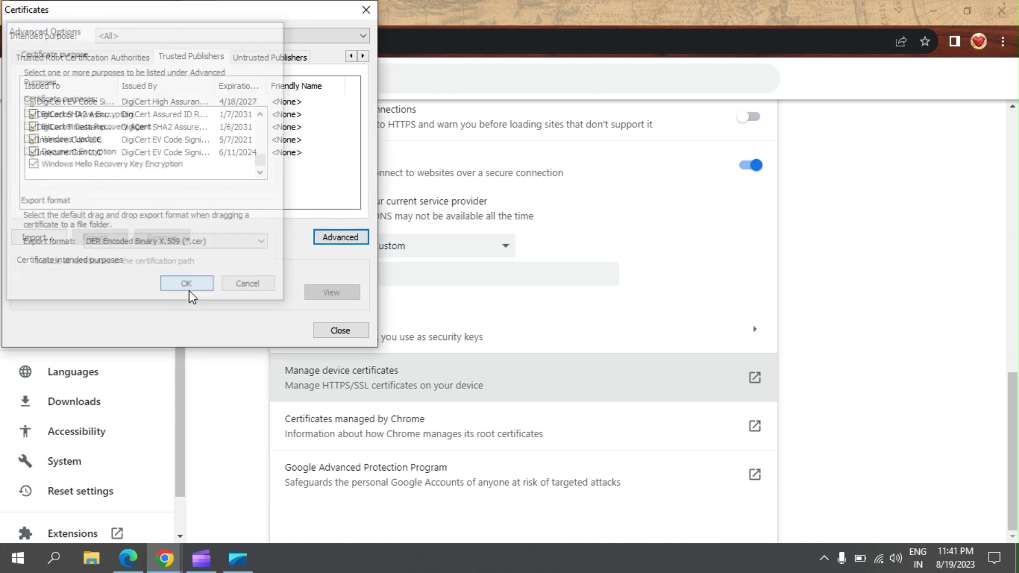
click(335, 332)
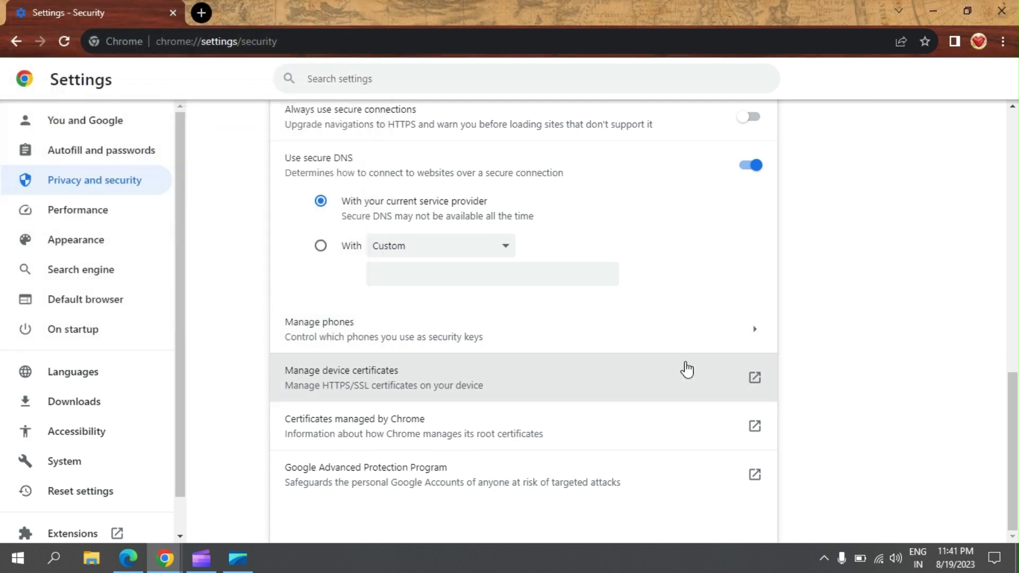
View the information pages for certificates managed by Chrome and the Google Advanced Protection Program, and return to the Security settings
click(567, 434)
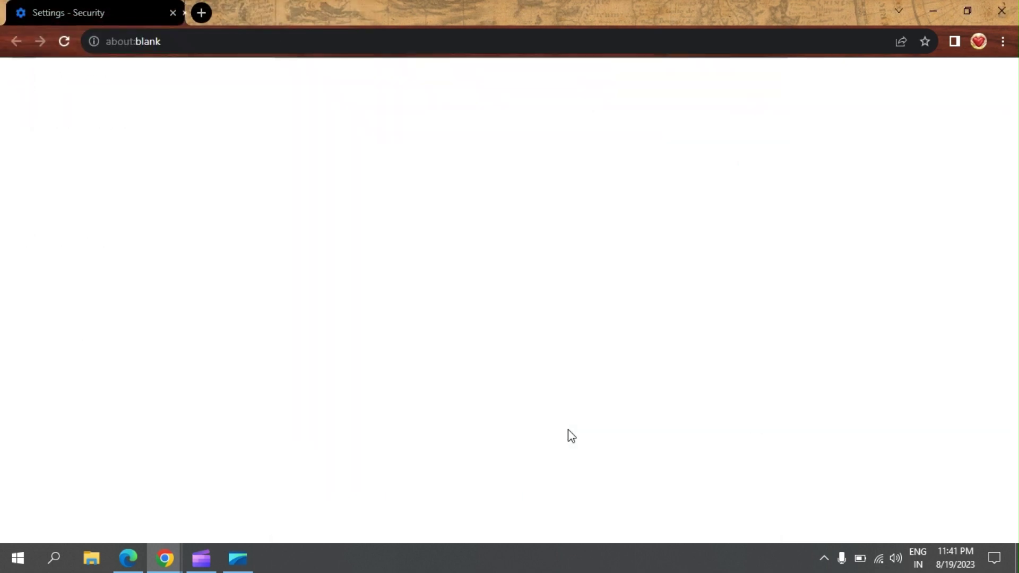
click(111, 8)
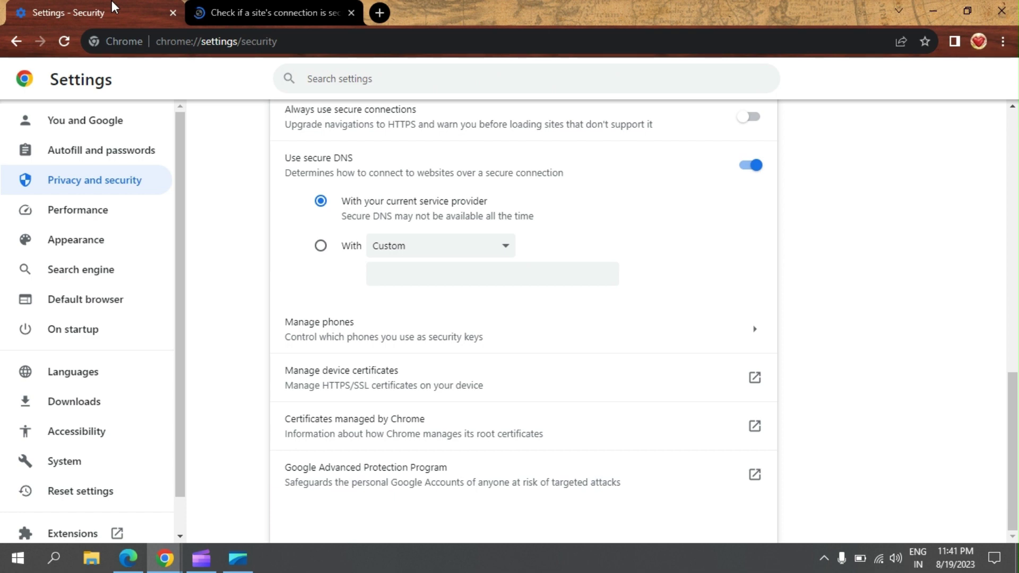
click(562, 480)
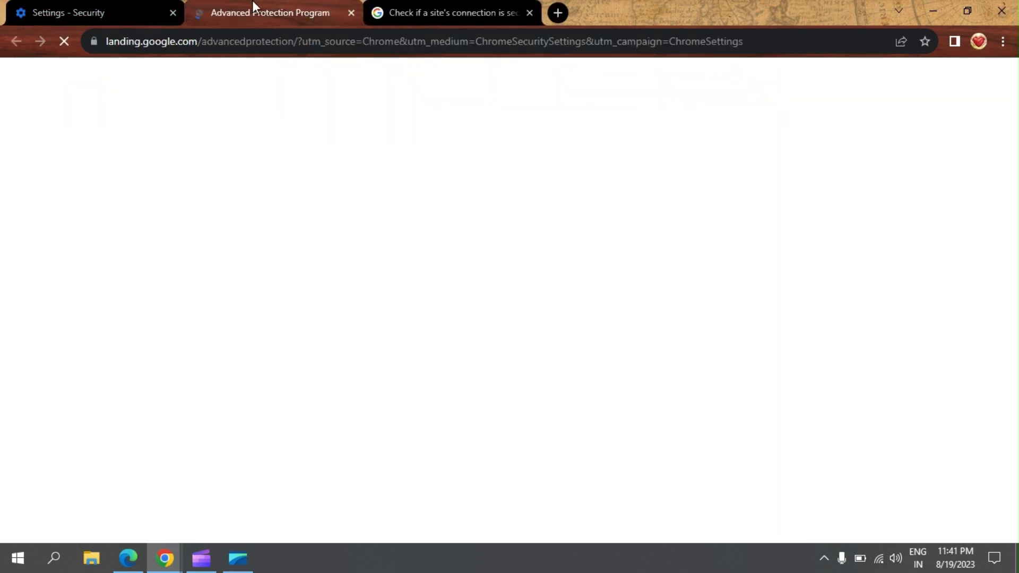
scroll(393, 278, down, 10)
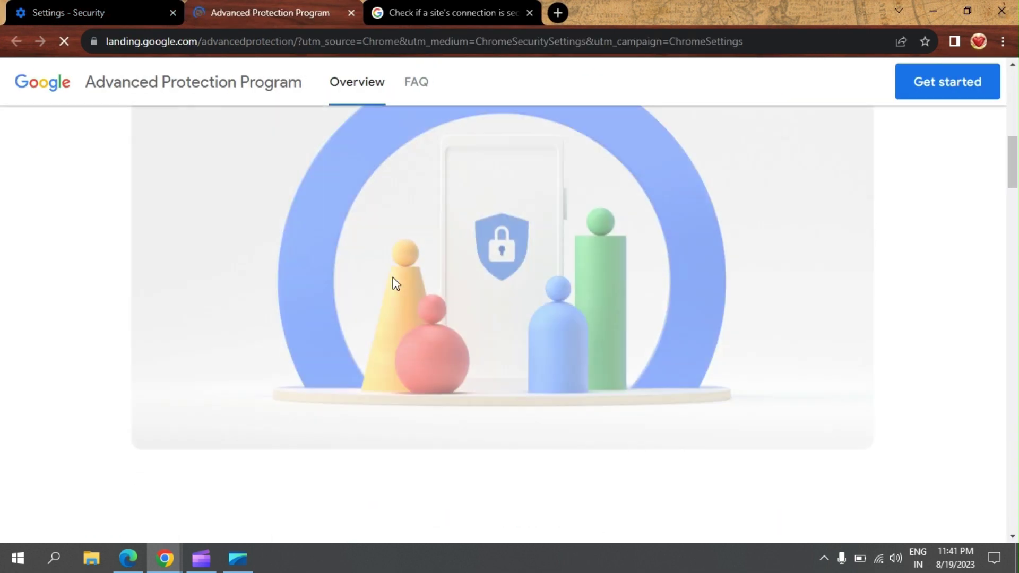
scroll(395, 284, down, 10)
scroll(396, 284, up, 20)
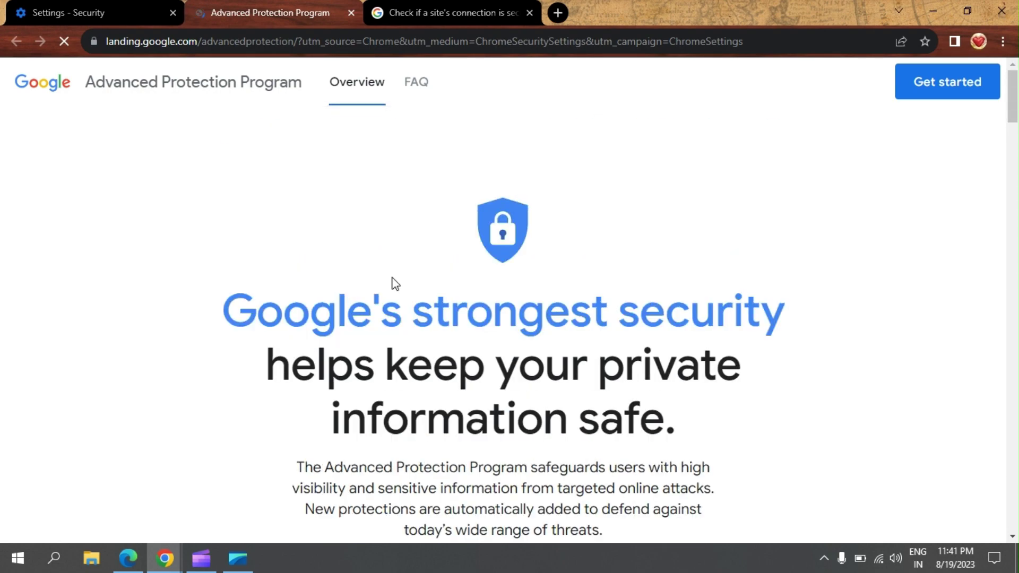
click(27, 2)
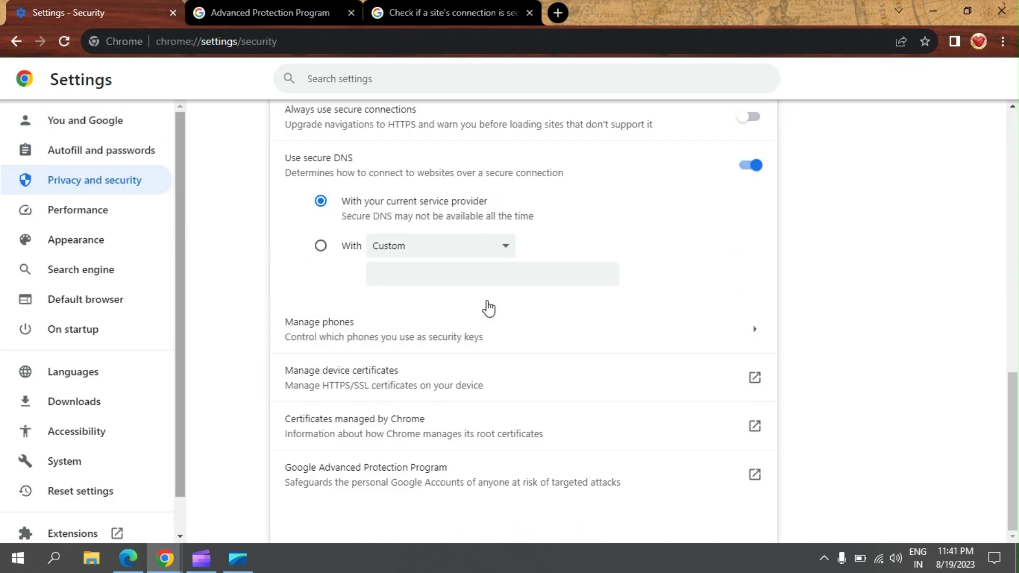
Return to the privacy overview and review the advanced Clear browsing data options without clearing anything
scroll(485, 305, up, 10)
scroll(699, 256, up, 5)
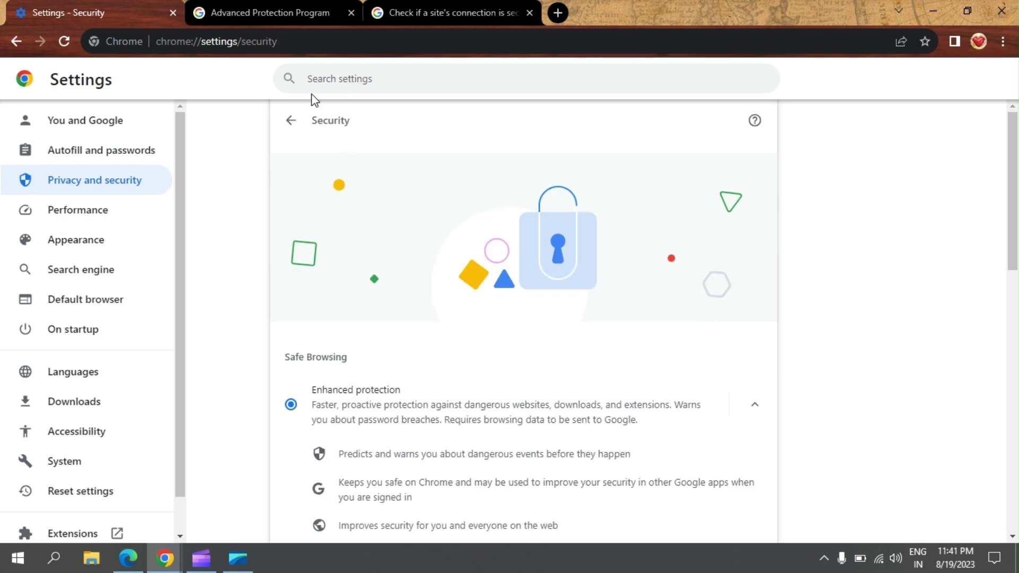
click(291, 120)
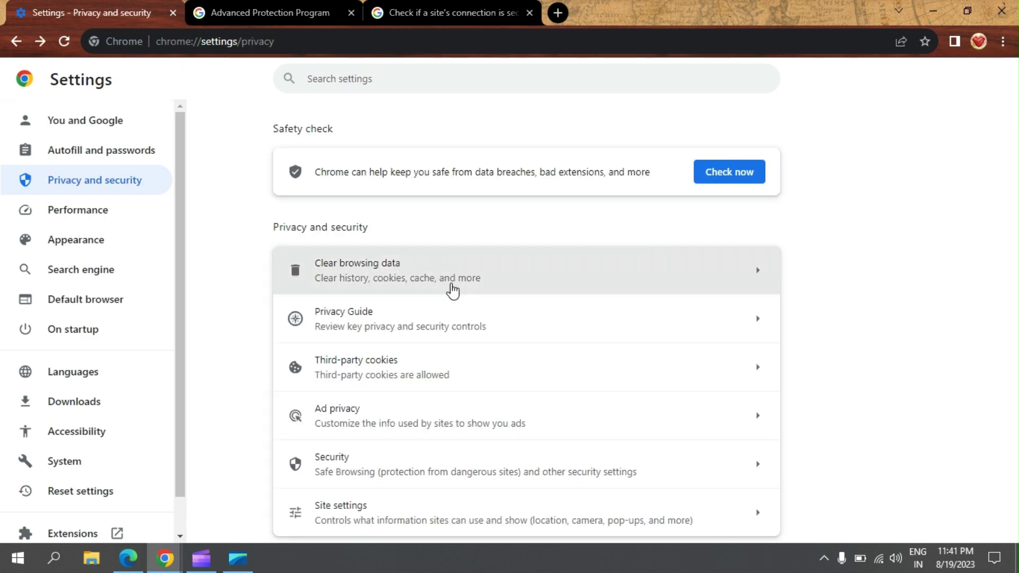
click(452, 290)
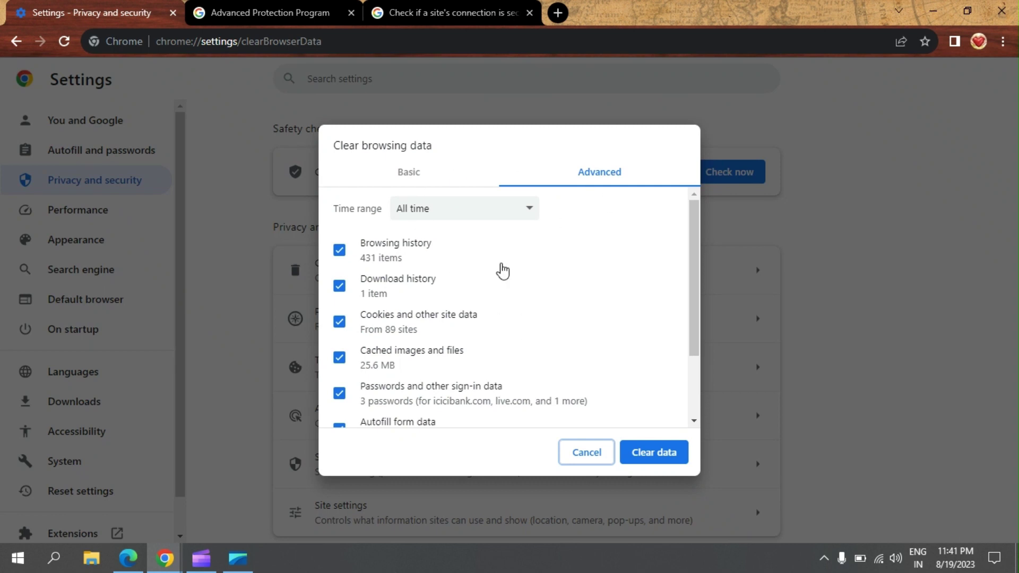
scroll(632, 356, down, 3)
scroll(629, 341, up, 3)
click(569, 470)
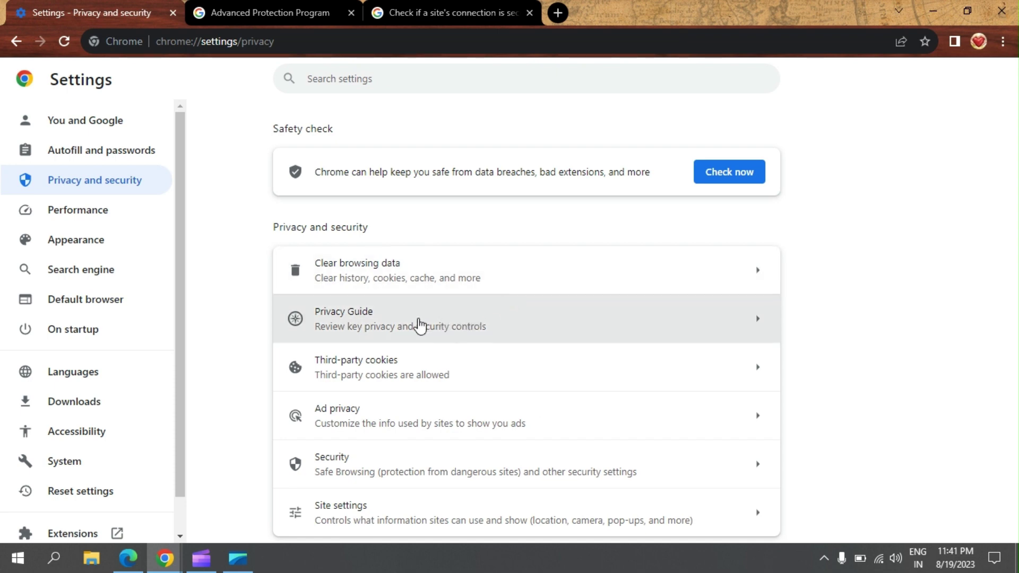
Look at the Privacy Guide's welcome page and run Chrome's safety check from the privacy overview
click(419, 322)
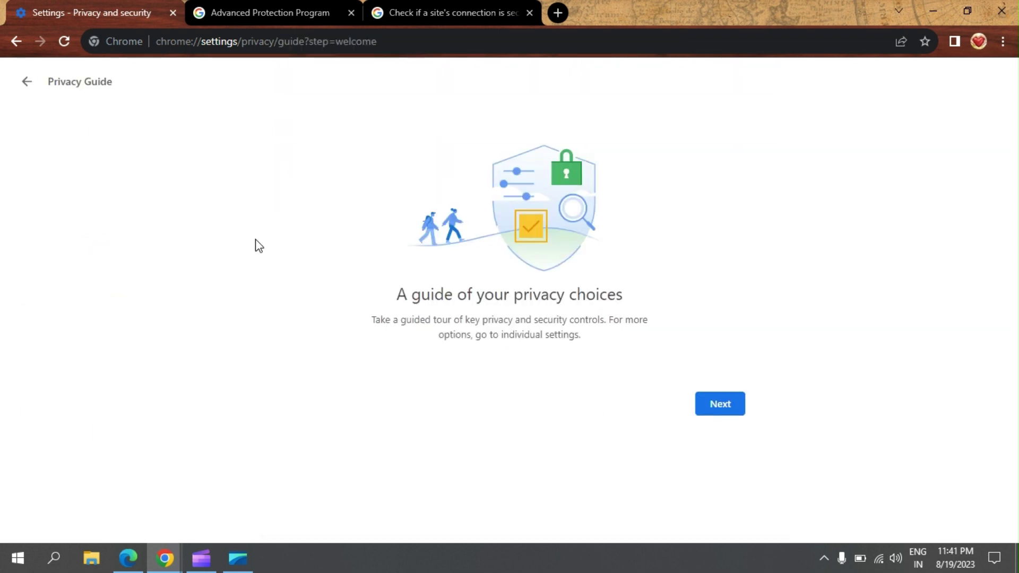
click(26, 83)
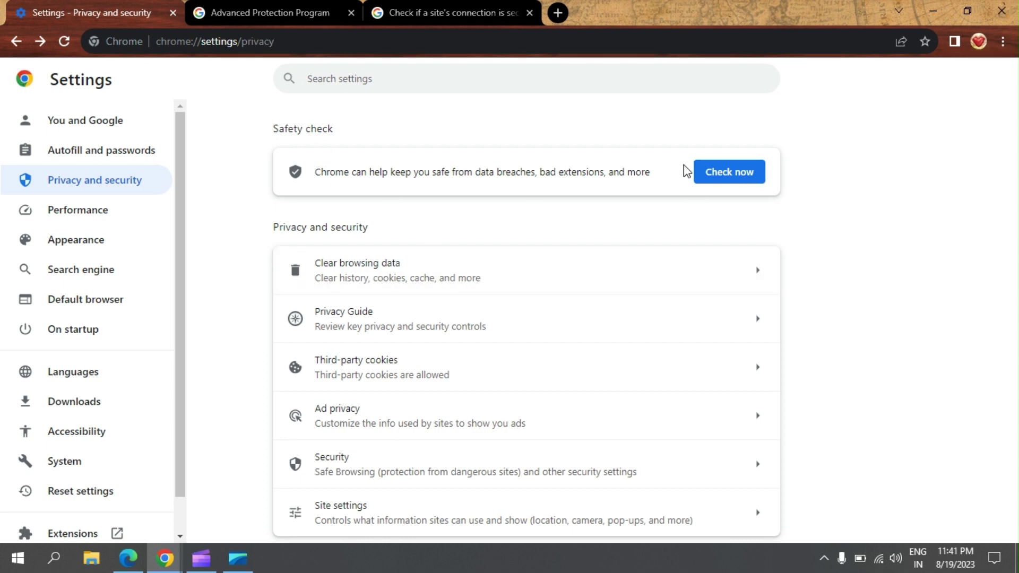
click(726, 178)
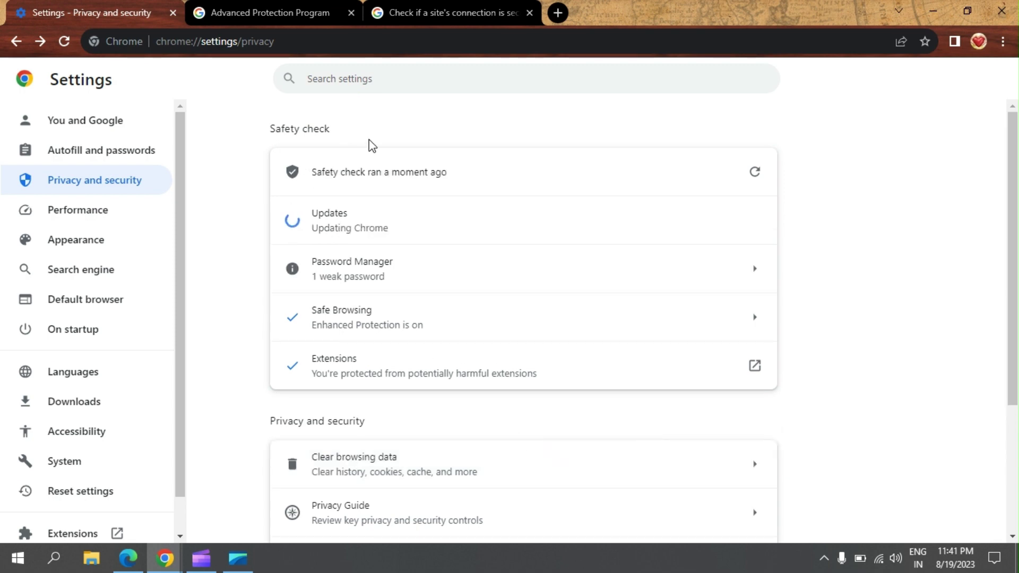
drag(270, 136, 349, 139)
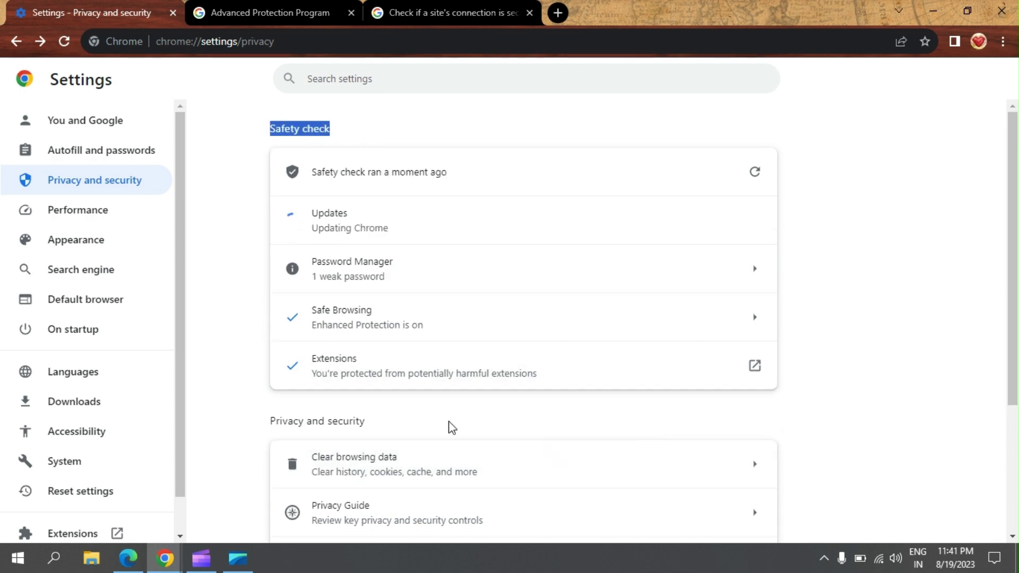
View the Ad privacy options for ad topics, site-suggested ads and ad measurement, and return to the privacy overview
scroll(539, 367, down, 3)
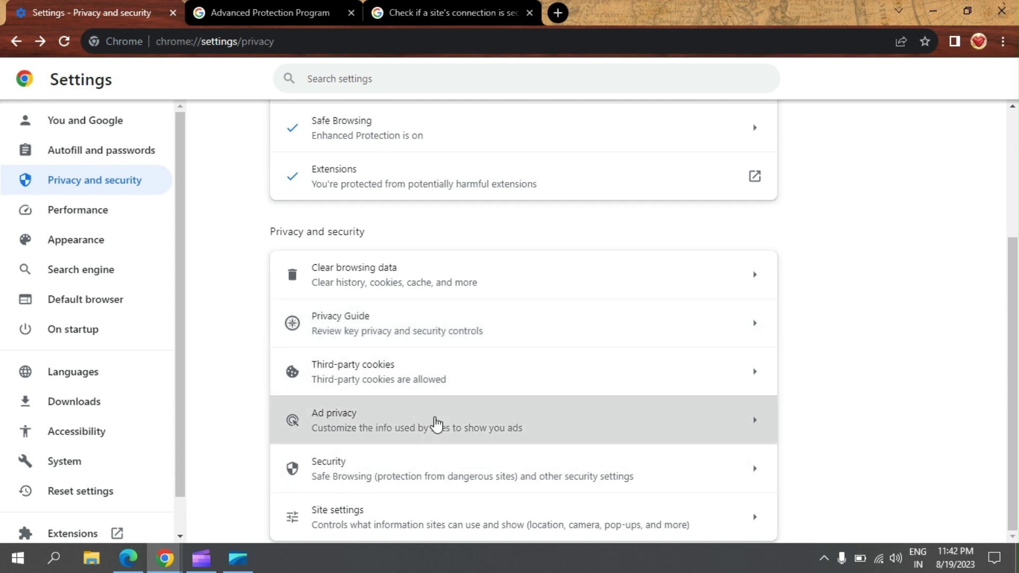
click(434, 421)
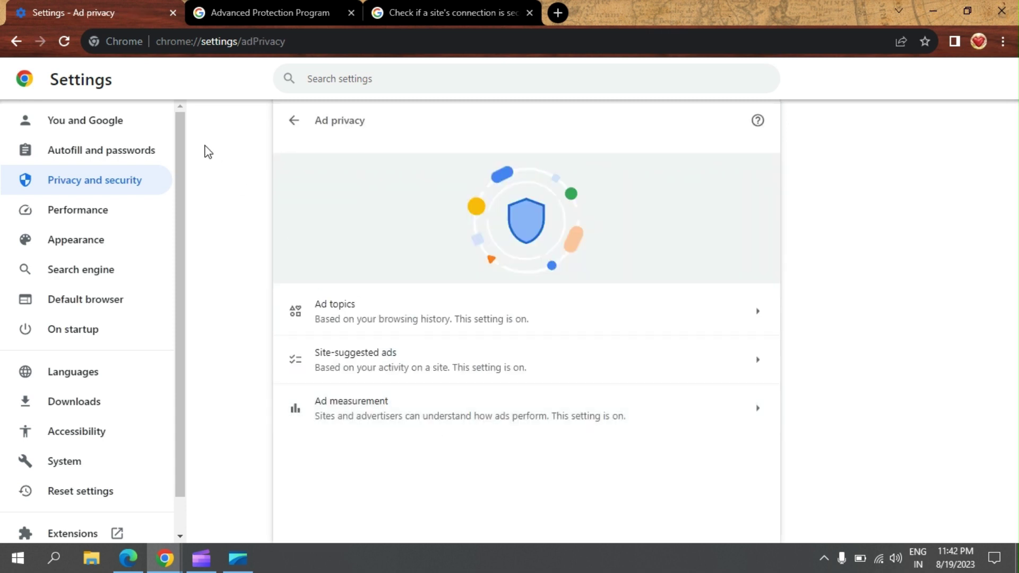
click(292, 121)
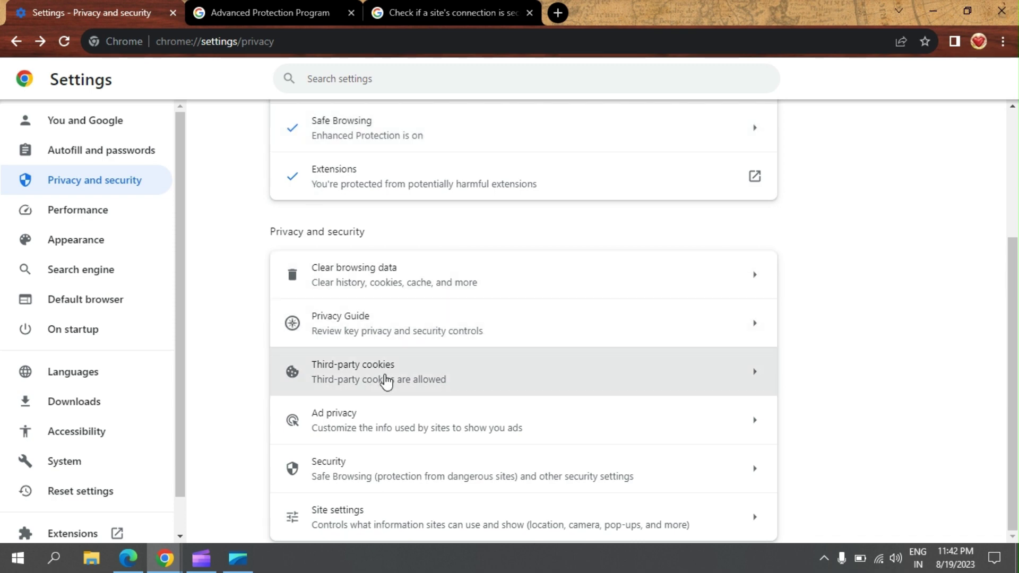
Open the Security settings and examine the Safe Browsing protection levels, especially the Enhanced protection description
click(436, 485)
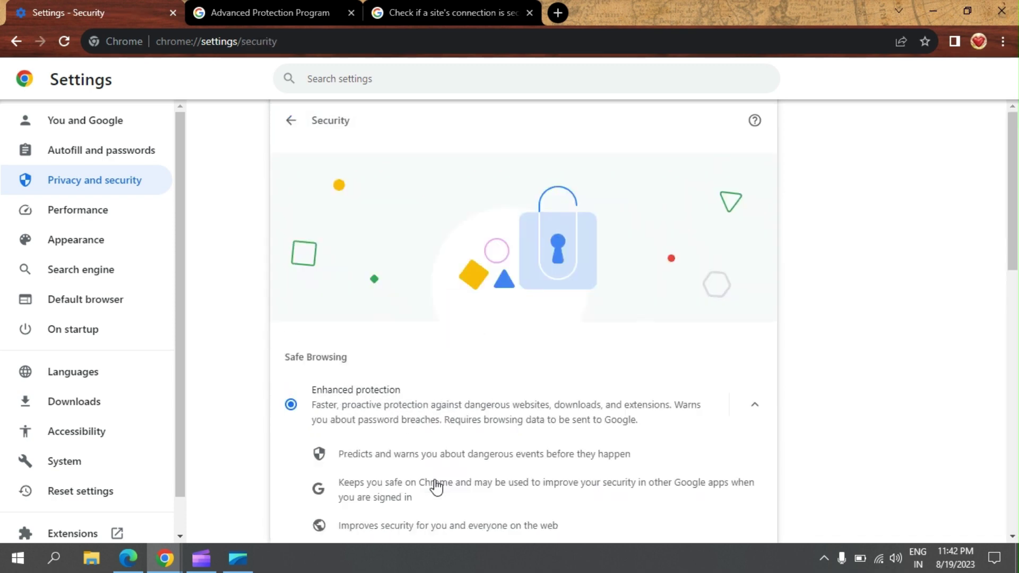
scroll(436, 486, down, 6)
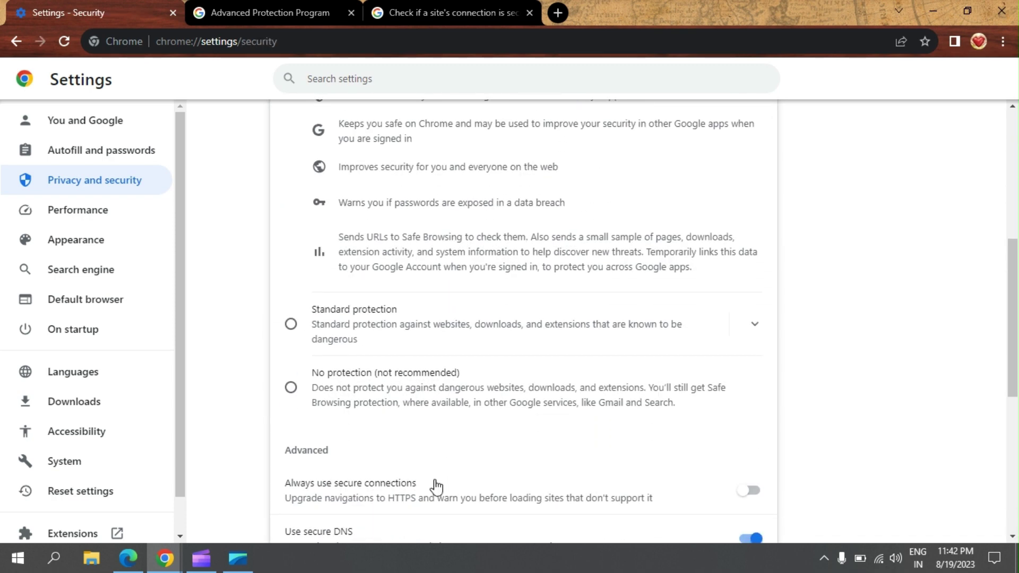
scroll(435, 486, up, 3)
drag(325, 197, 446, 284)
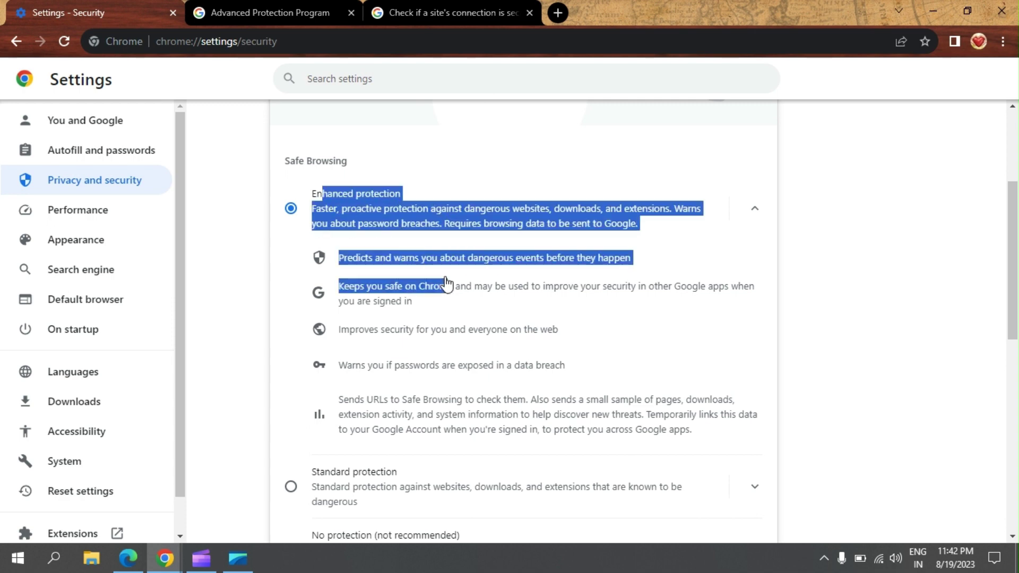
click(239, 373)
Examine the secure DNS provider choices and the phones used as security keys, and return to the advanced Security settings
scroll(242, 374, down, 7)
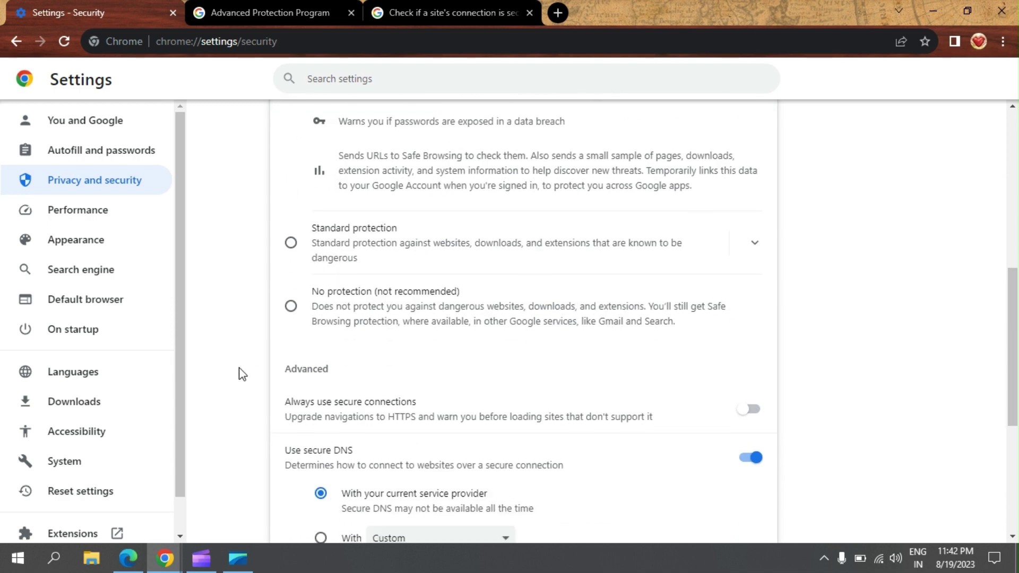
click(485, 362)
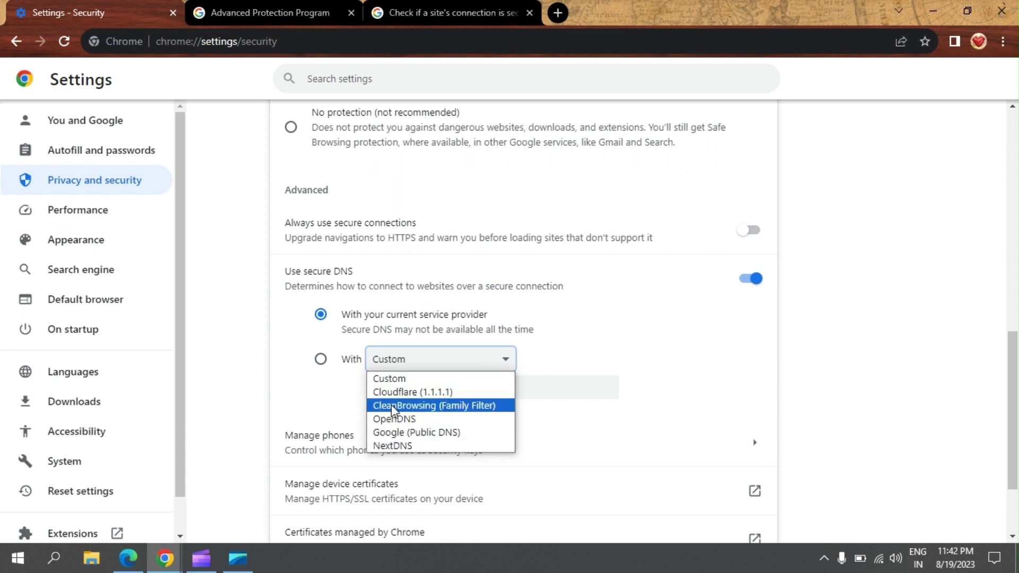
click(596, 435)
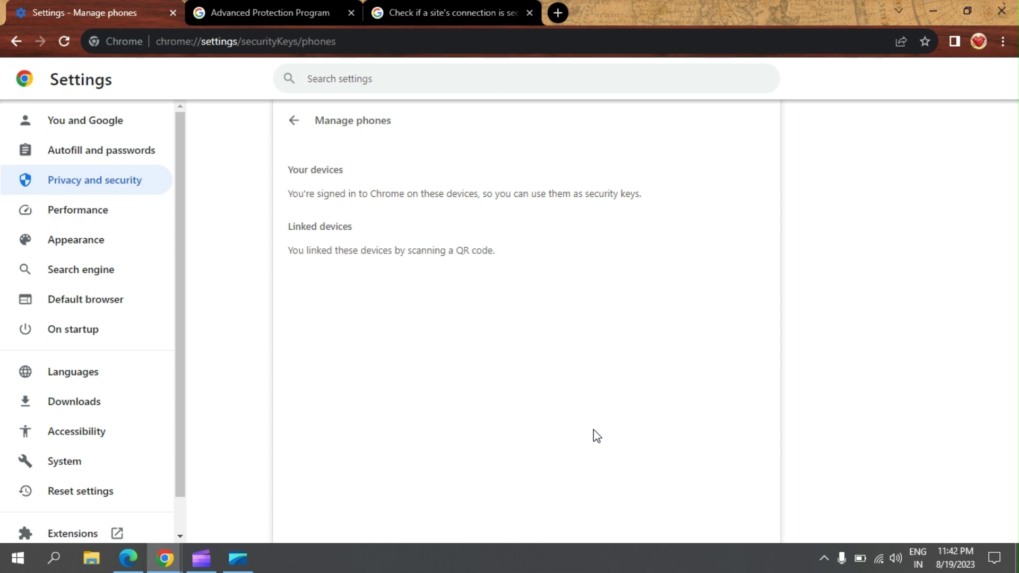
click(295, 120)
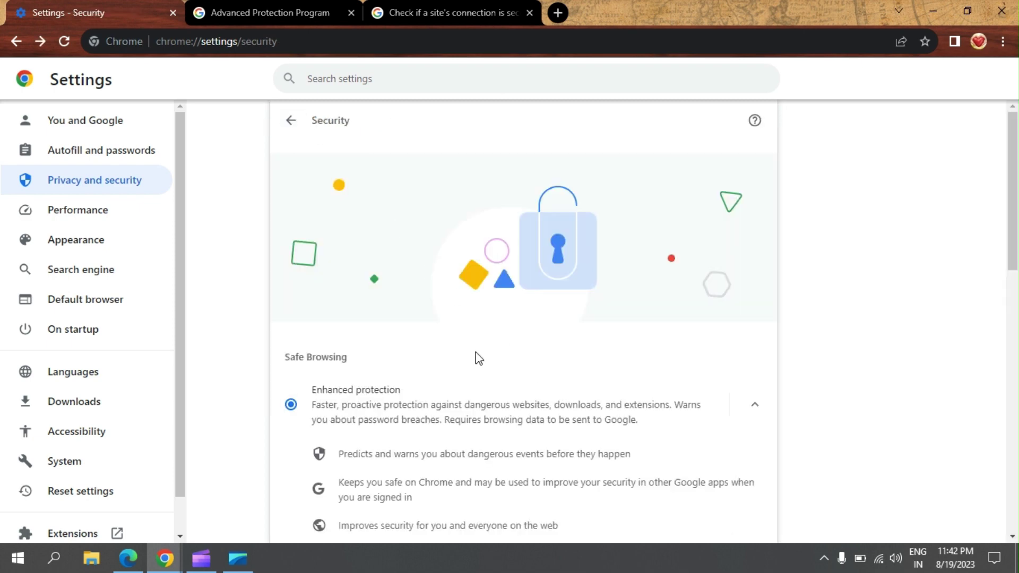
scroll(476, 352, down, 2)
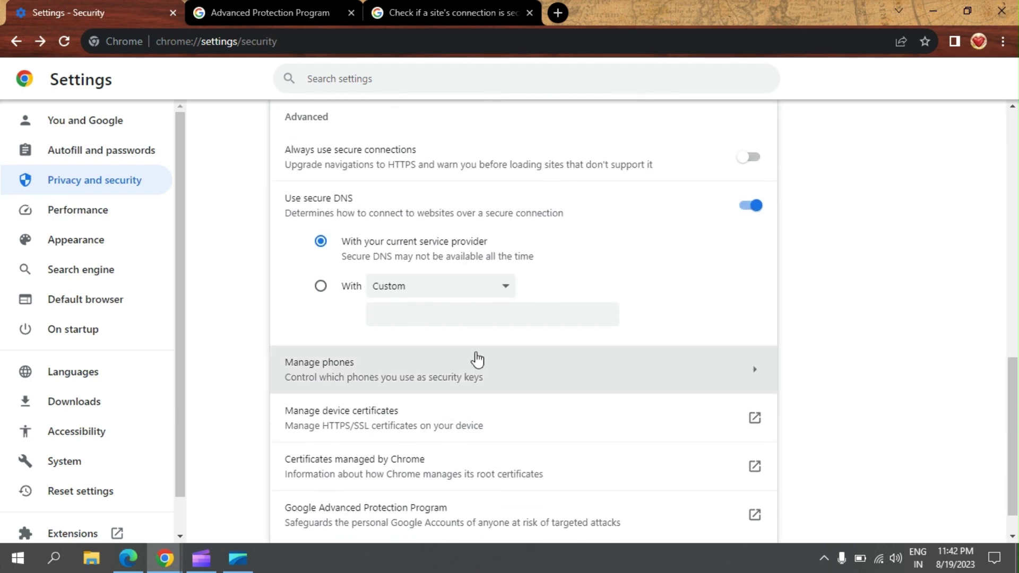